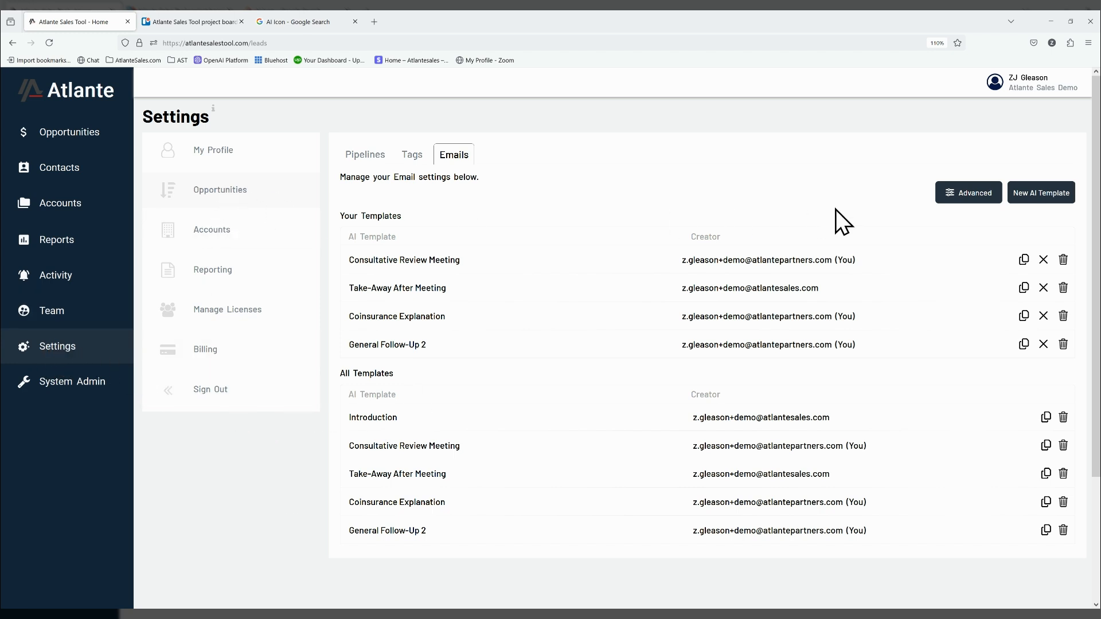
- Add the general AI email instruction "Email should courteous and concise." under the advanced additional instructions and save it
click(979, 204)
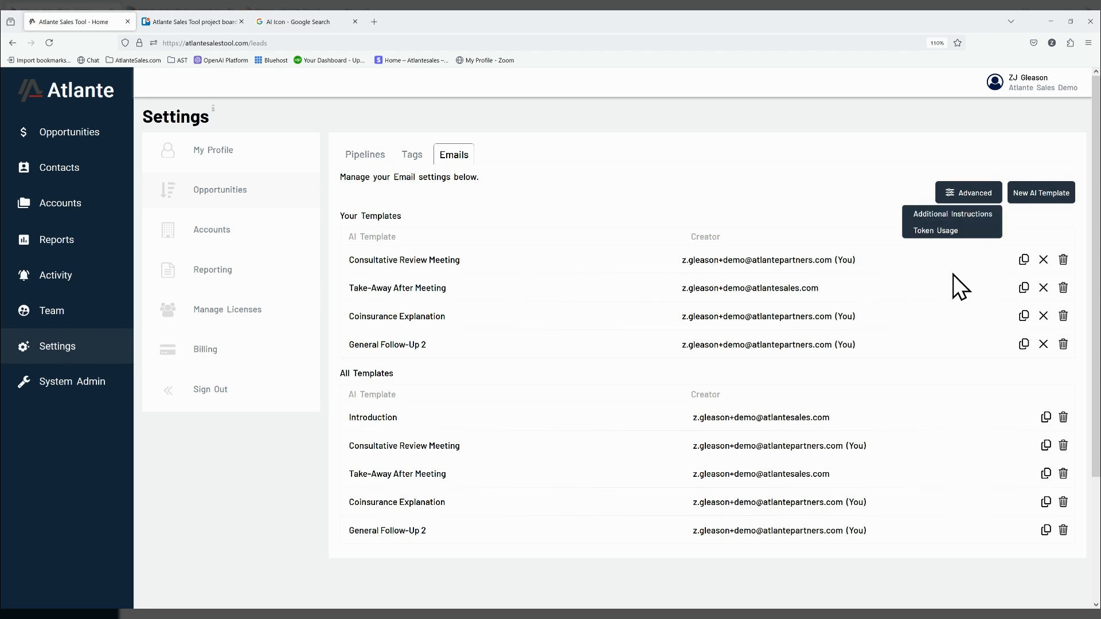
click(967, 222)
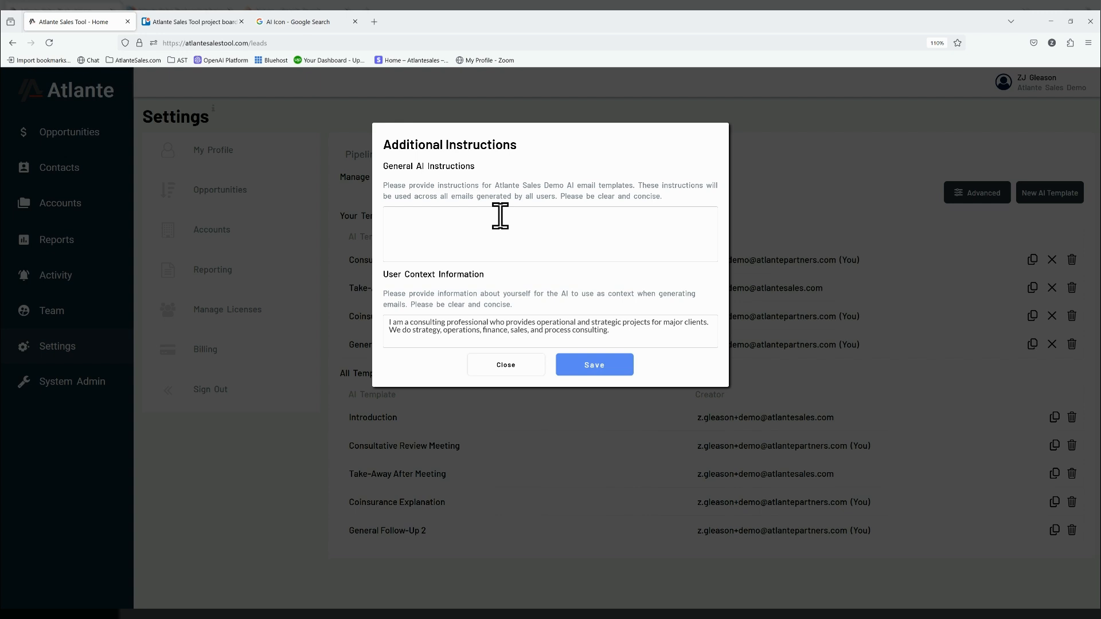
click(500, 216)
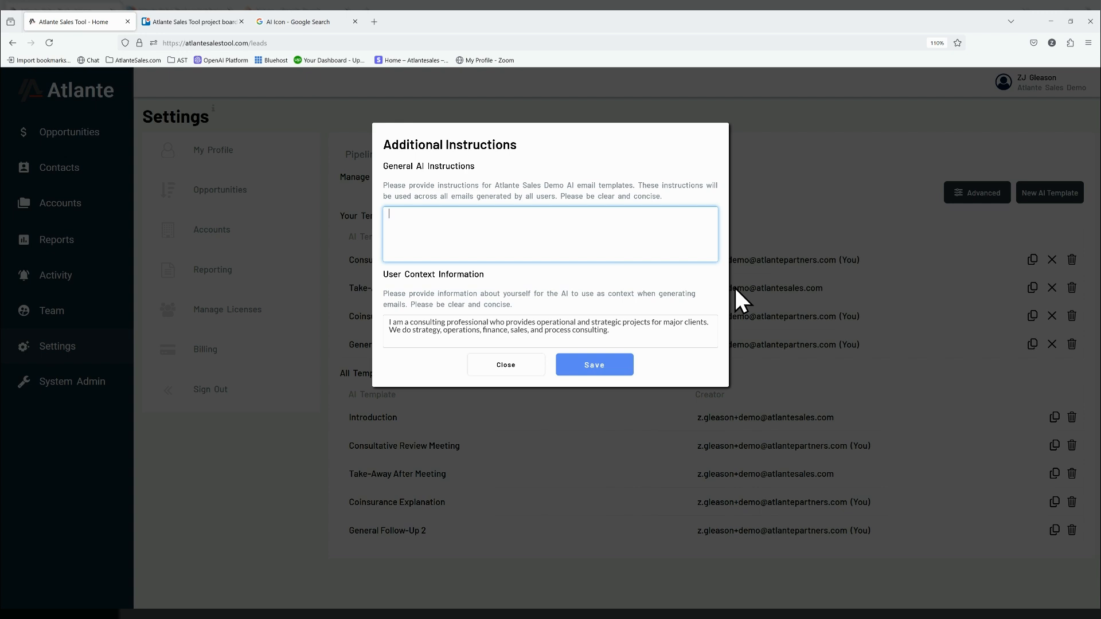
text(Email should courteous and concise.)
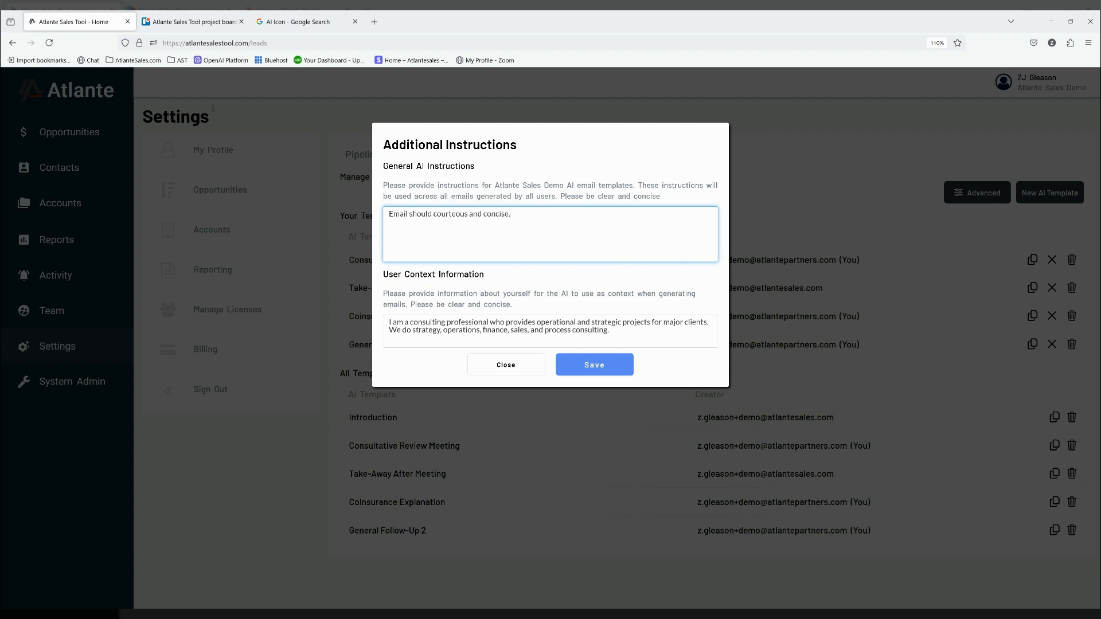
click(609, 331)
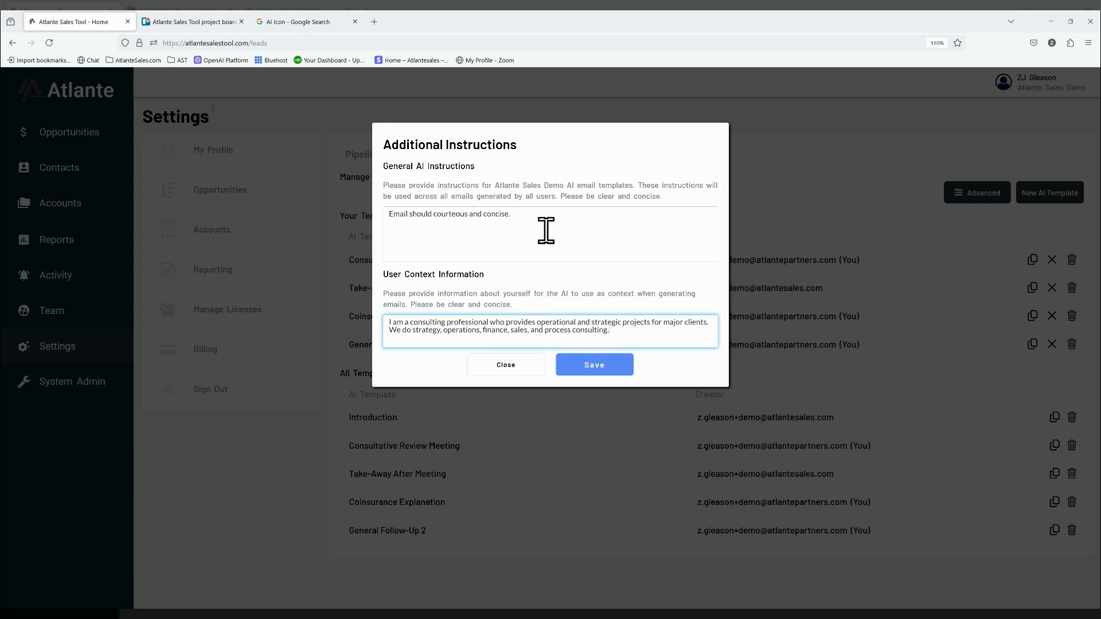
click(596, 368)
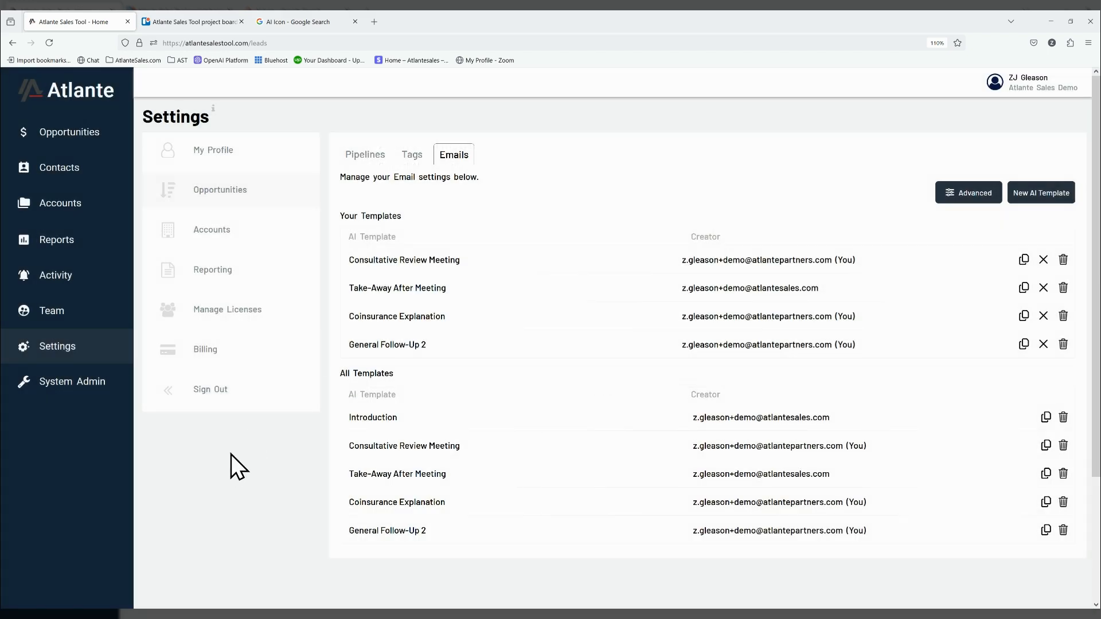
- Check the User Context Information field in the second-listed team member's user record and close the record without saving
click(53, 311)
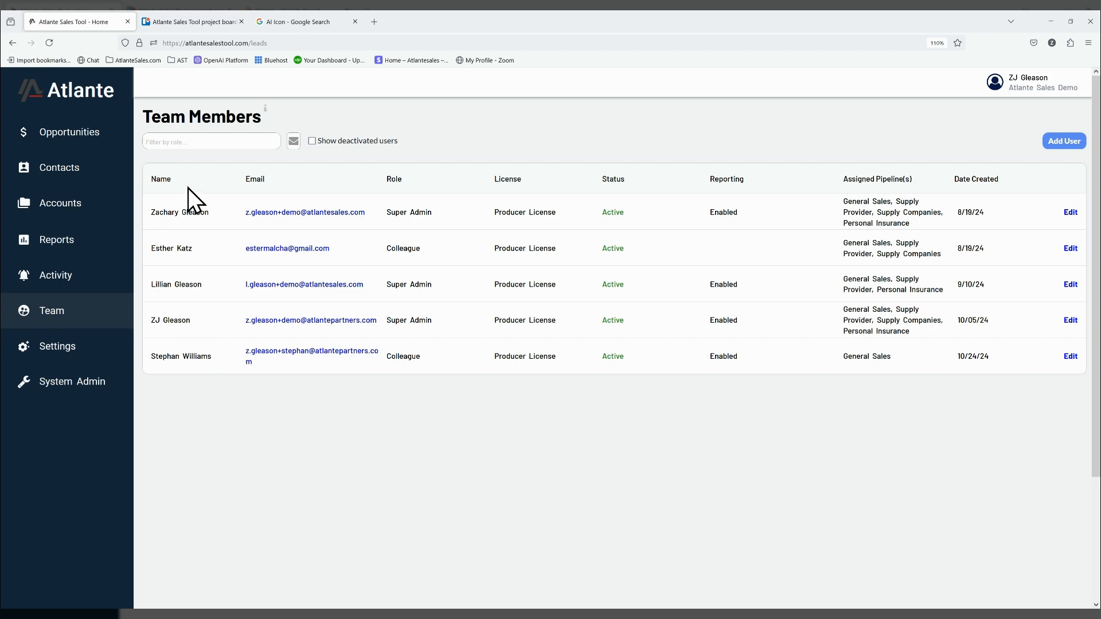
click(1071, 249)
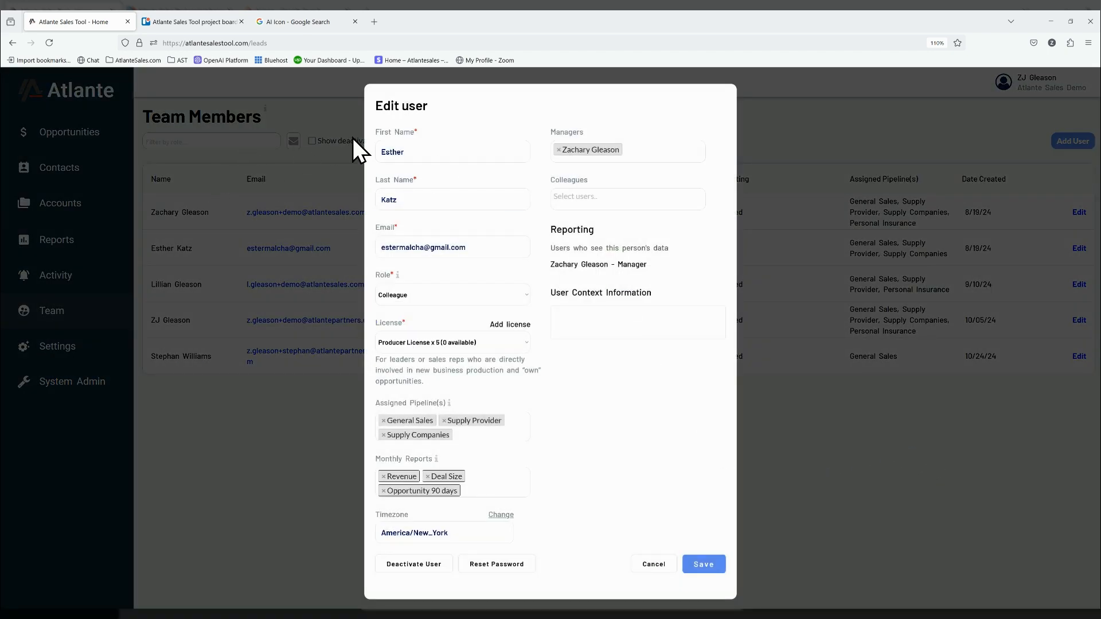
click(630, 322)
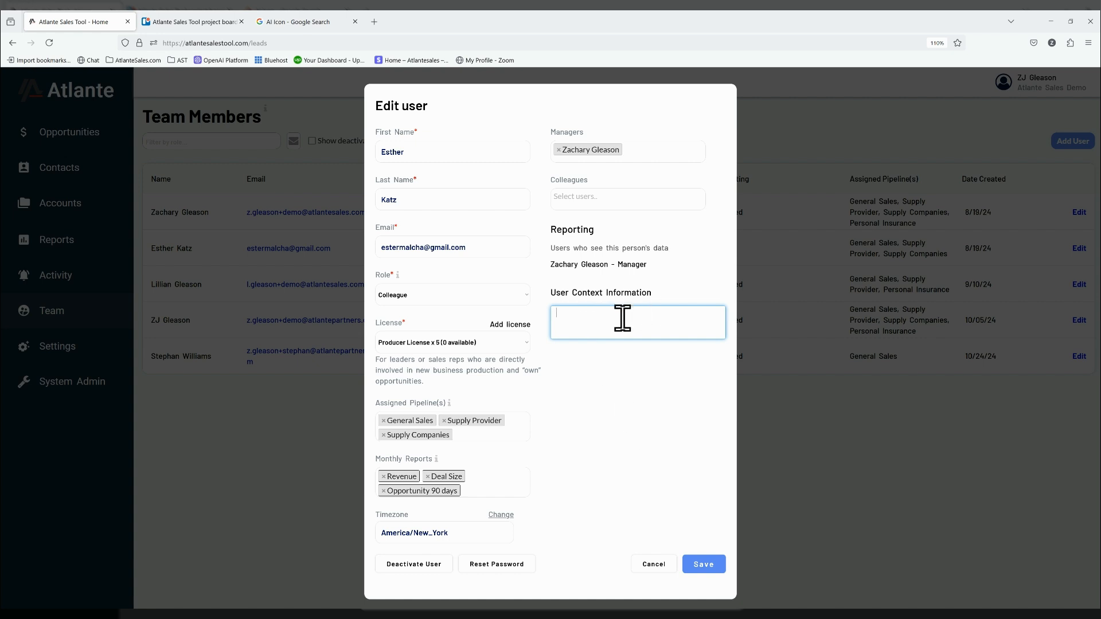
click(664, 565)
- Start a new AI email template in the settings and name it General Follow-up 3
click(47, 351)
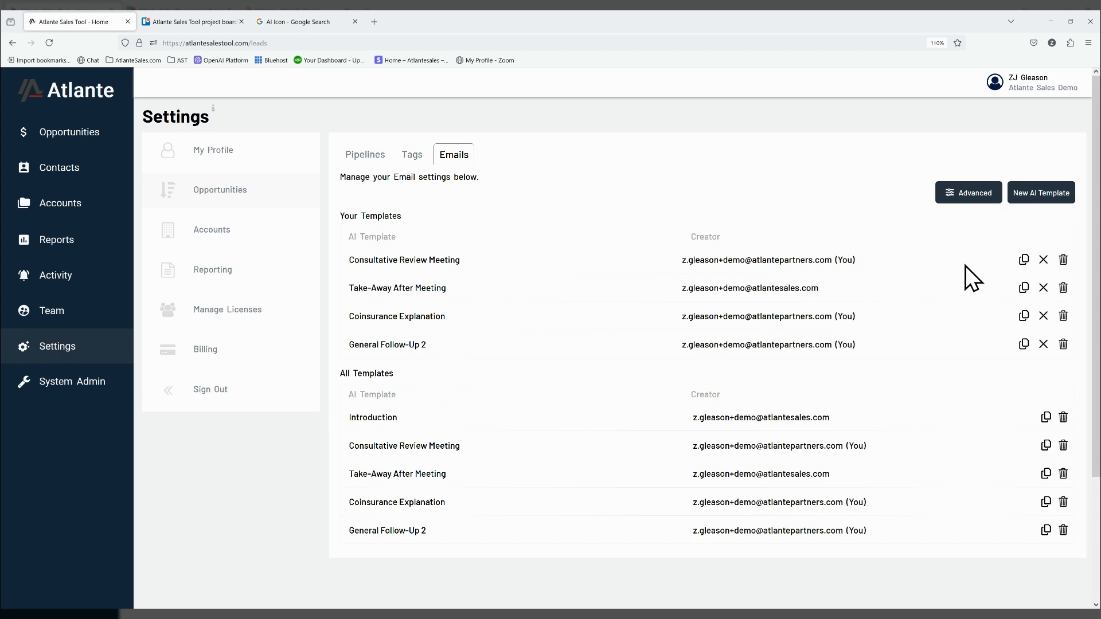
click(1034, 197)
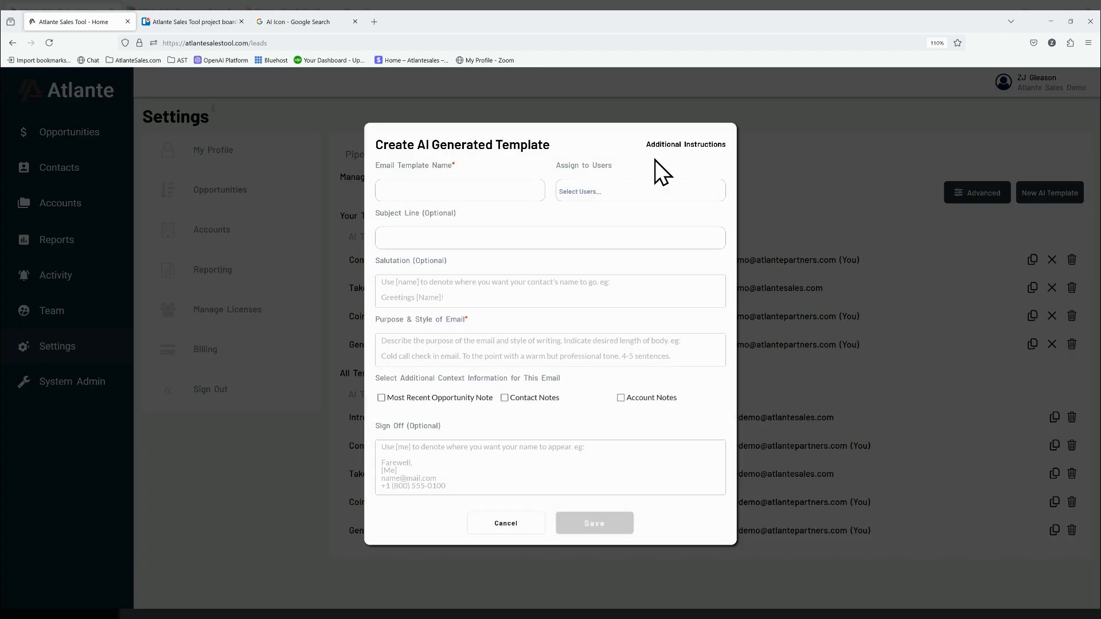
click(482, 190)
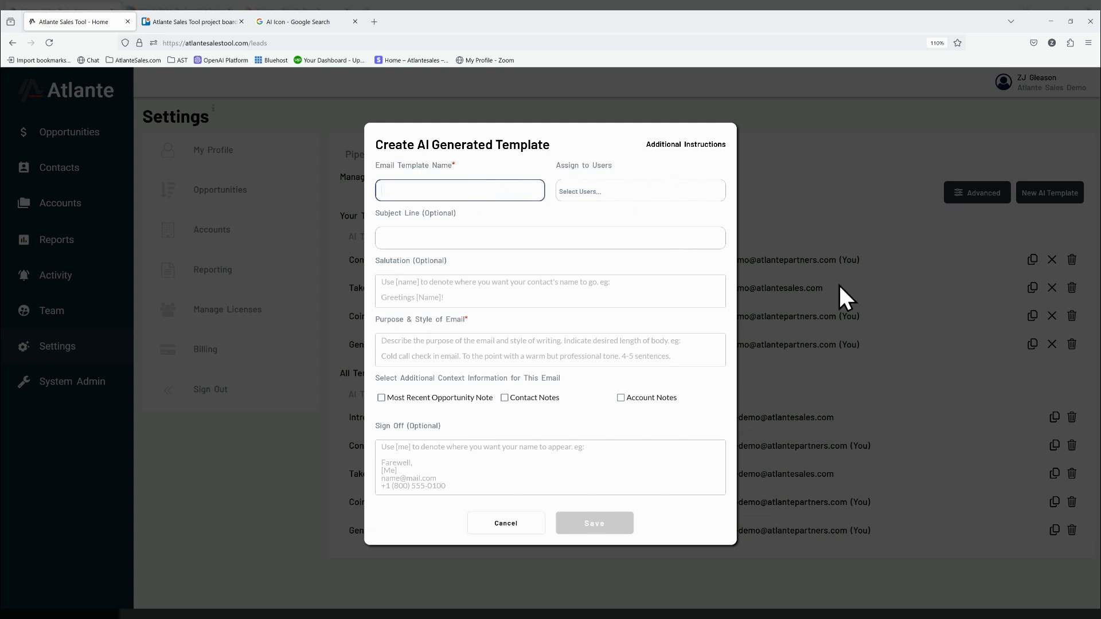
text(General Follow-up 3)
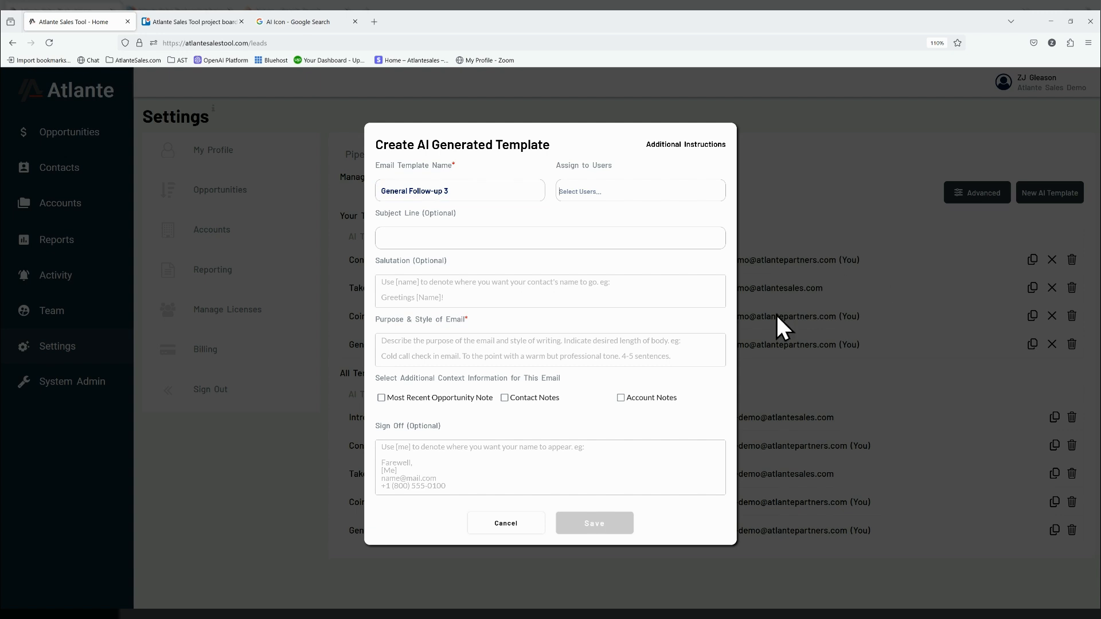
- Set the purpose to "A nice email to see if we can set up a 20 minute meeting." and include opportunity, contact and account notes
click(418, 345)
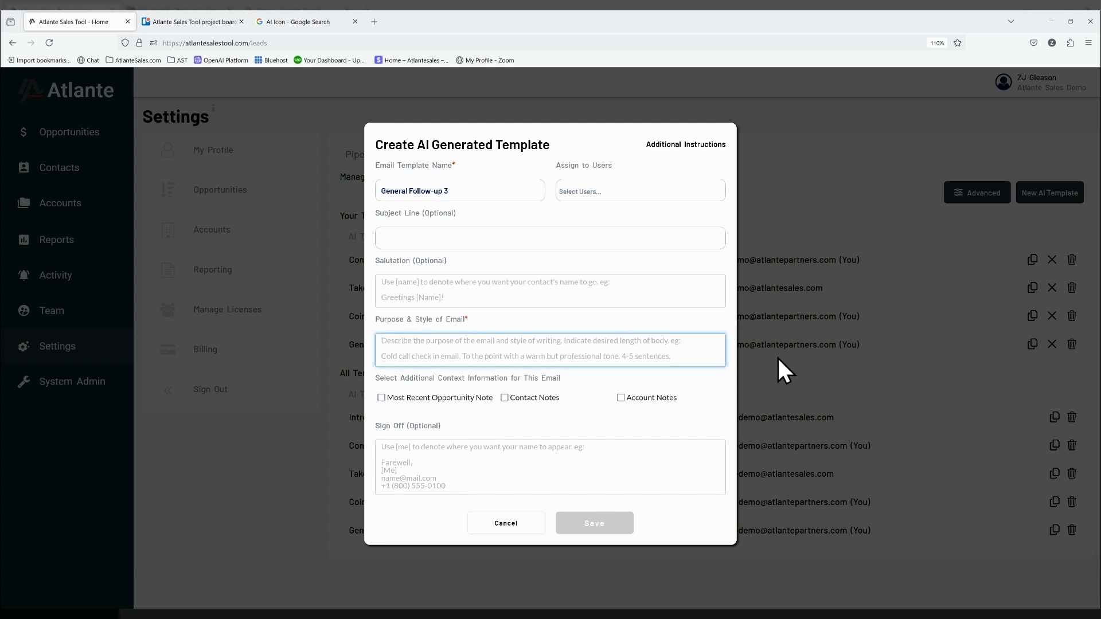
text(A nice eam)
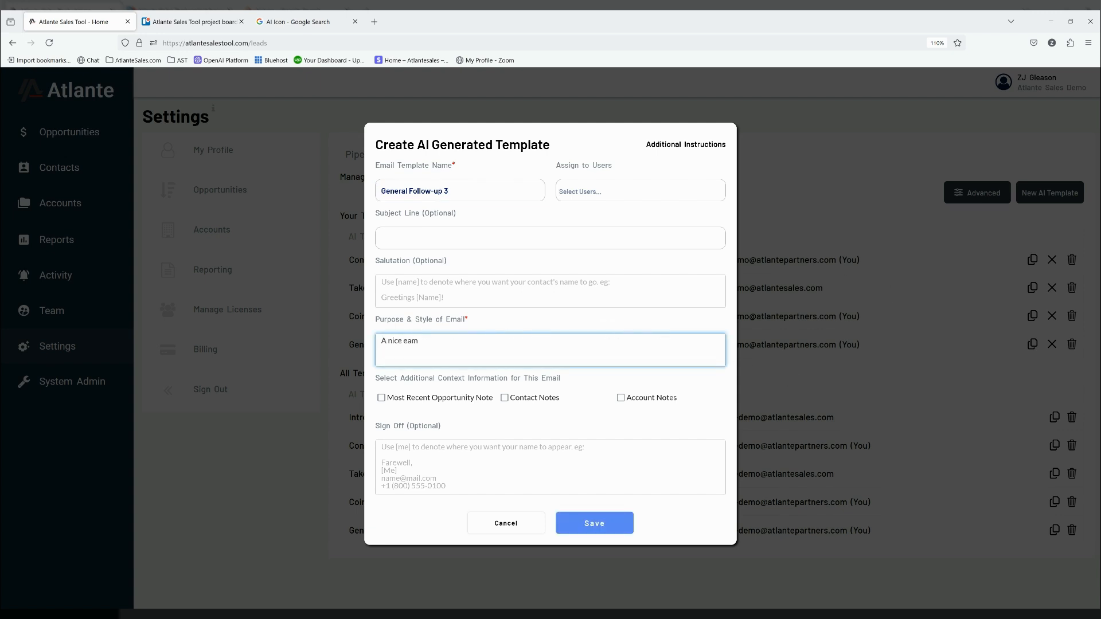
key(BackSpace)
key(BackSpace)
text(mail to see if we can set up a 20 minute meeting.)
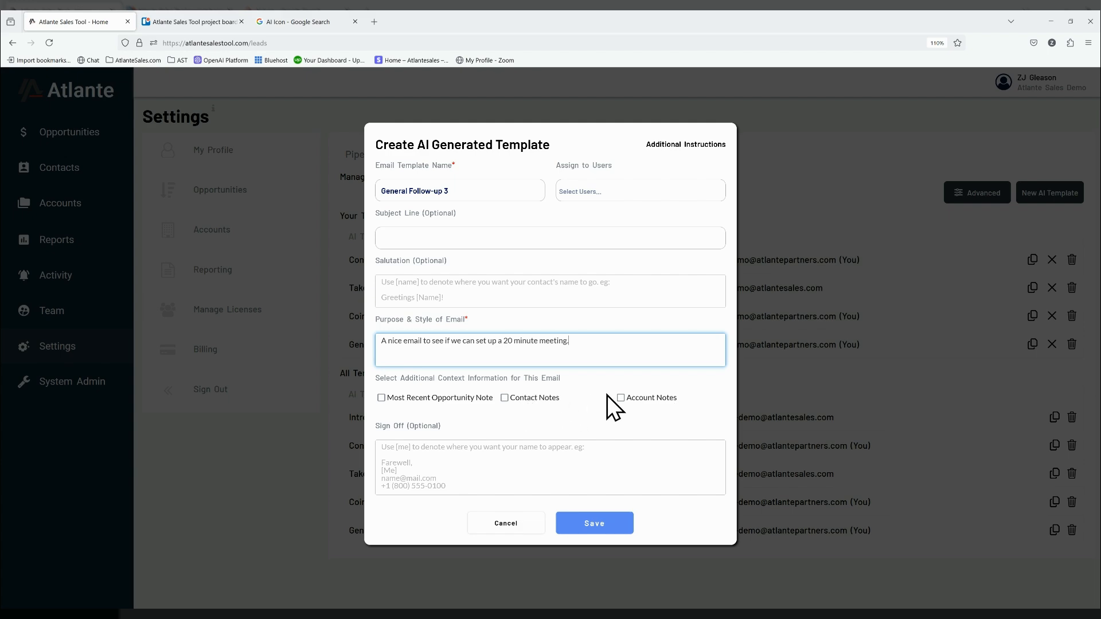
click(383, 398)
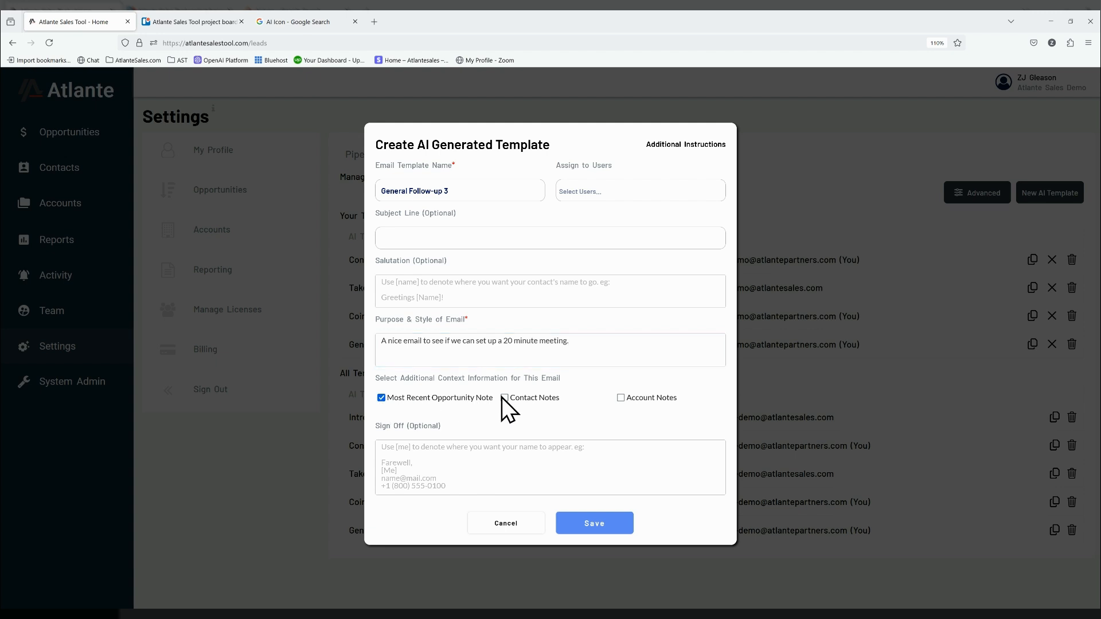
click(621, 398)
- Assign the new template to the first and the last two users in the list and save it
click(602, 191)
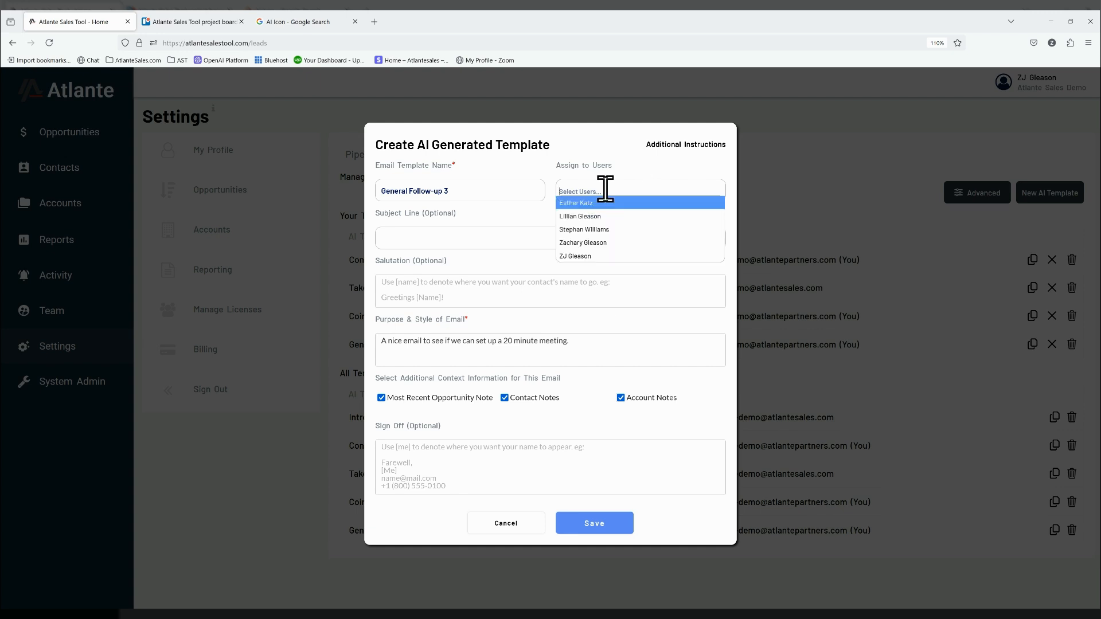
click(608, 244)
click(634, 187)
click(613, 256)
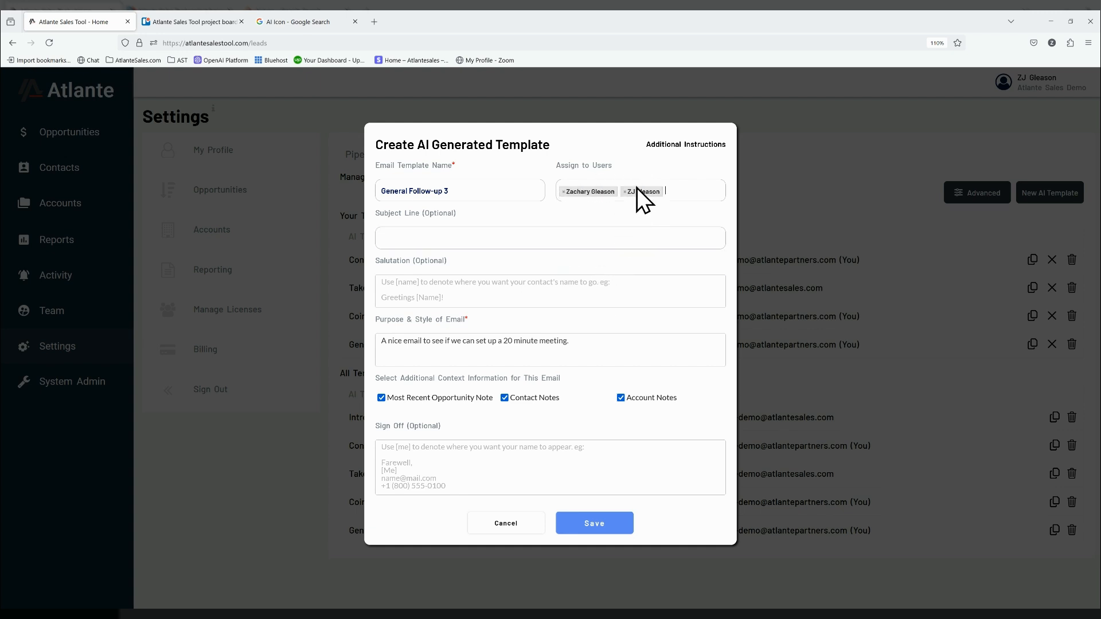
click(691, 192)
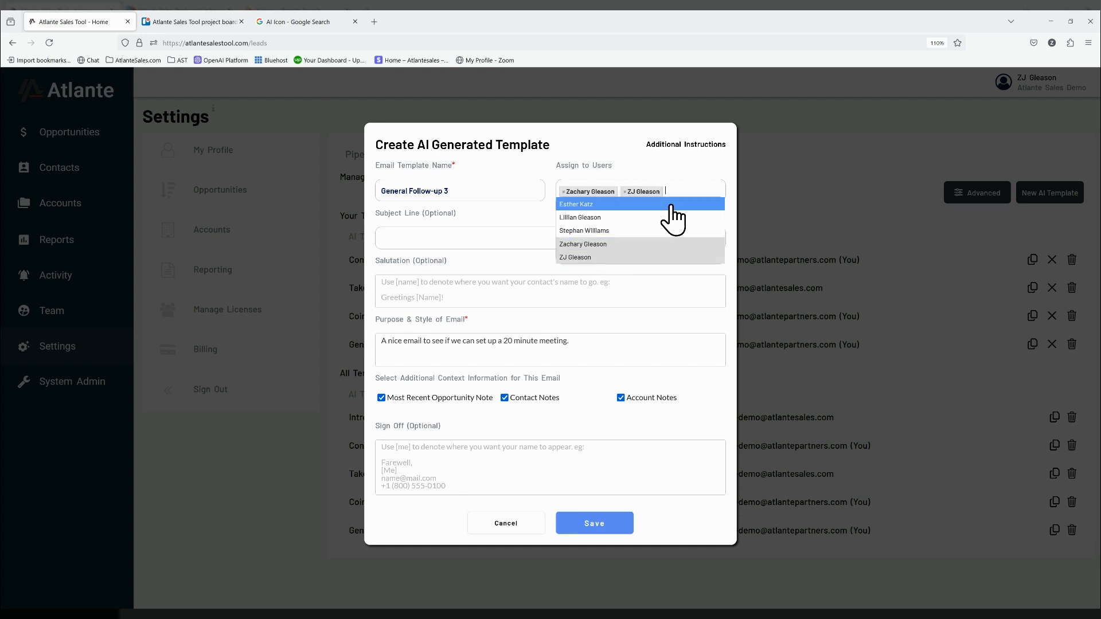
click(614, 204)
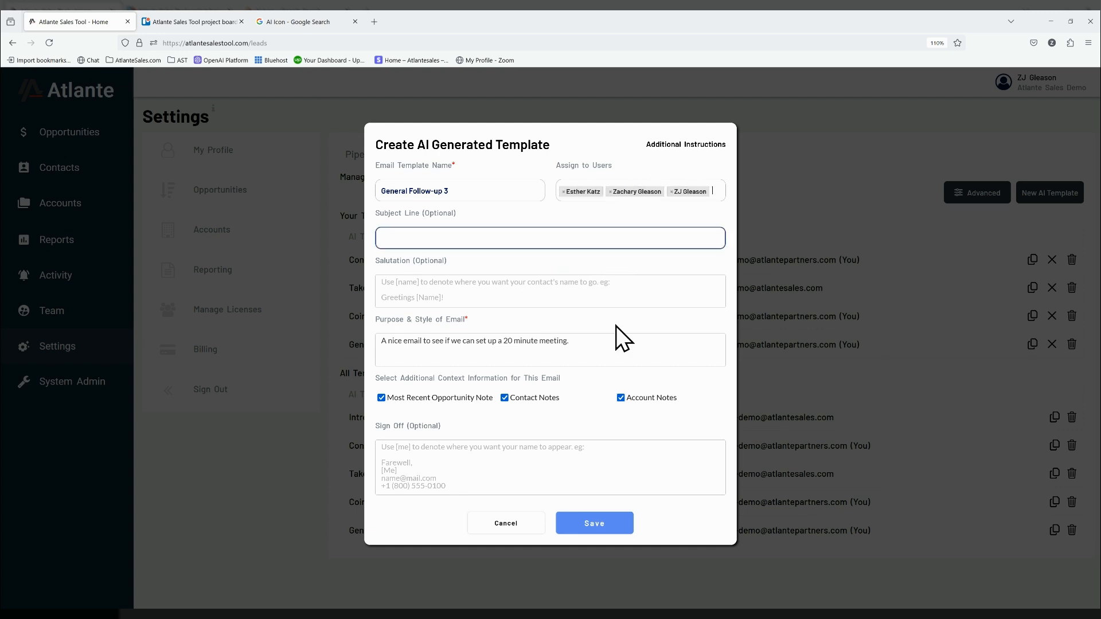
click(607, 524)
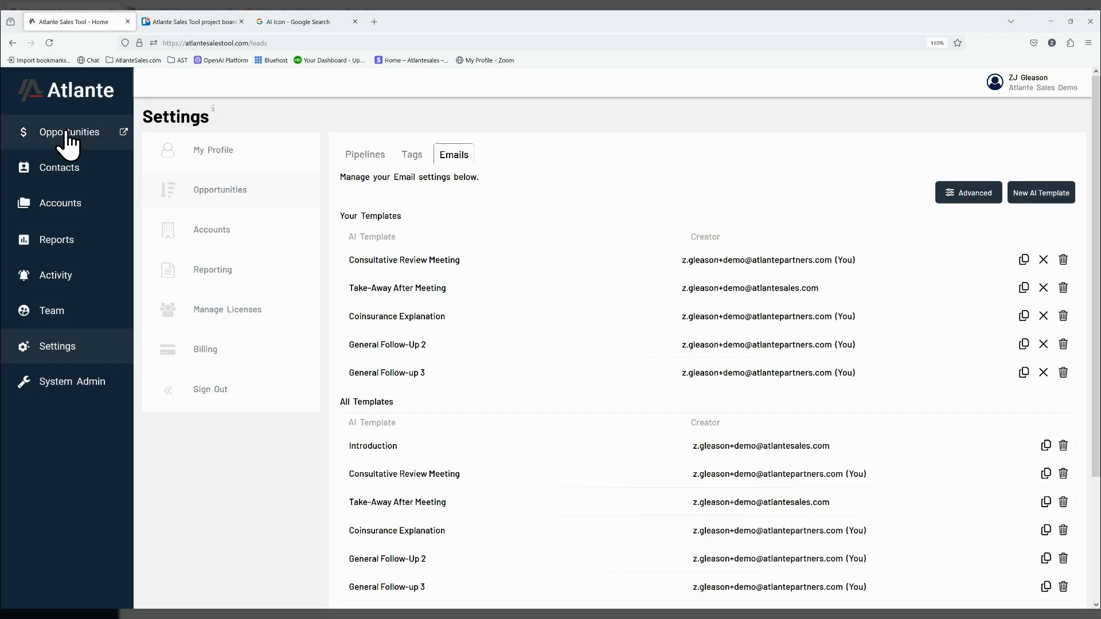
- Generate an AI email to the president of Atlas Coverage Solutions from the IT Services Contract opportunity, using the General Follow-up 3 template
click(67, 133)
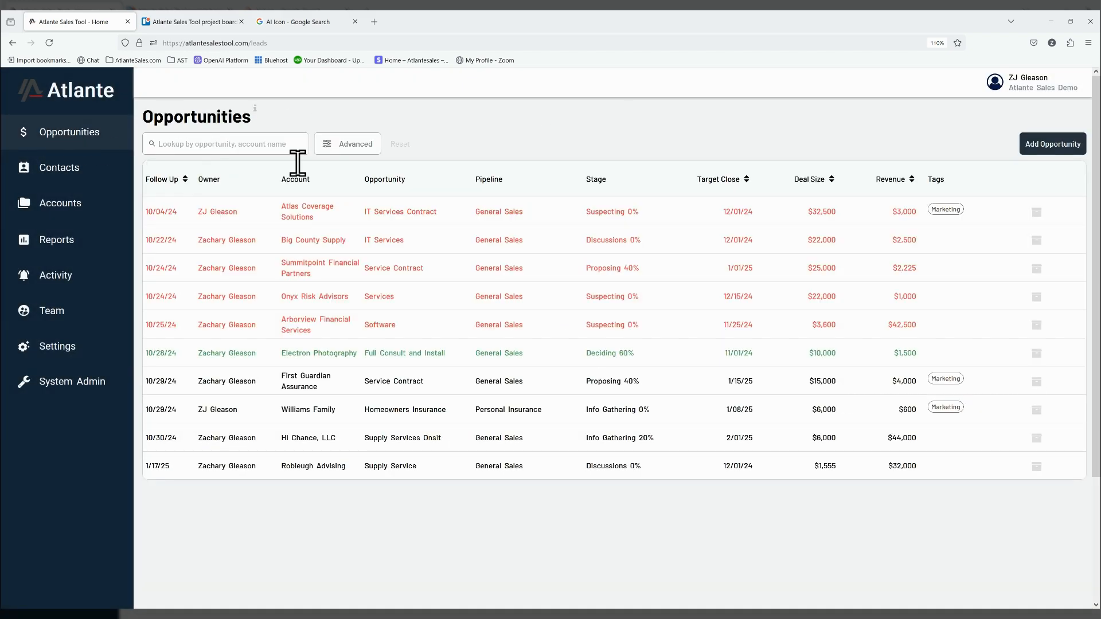
click(386, 213)
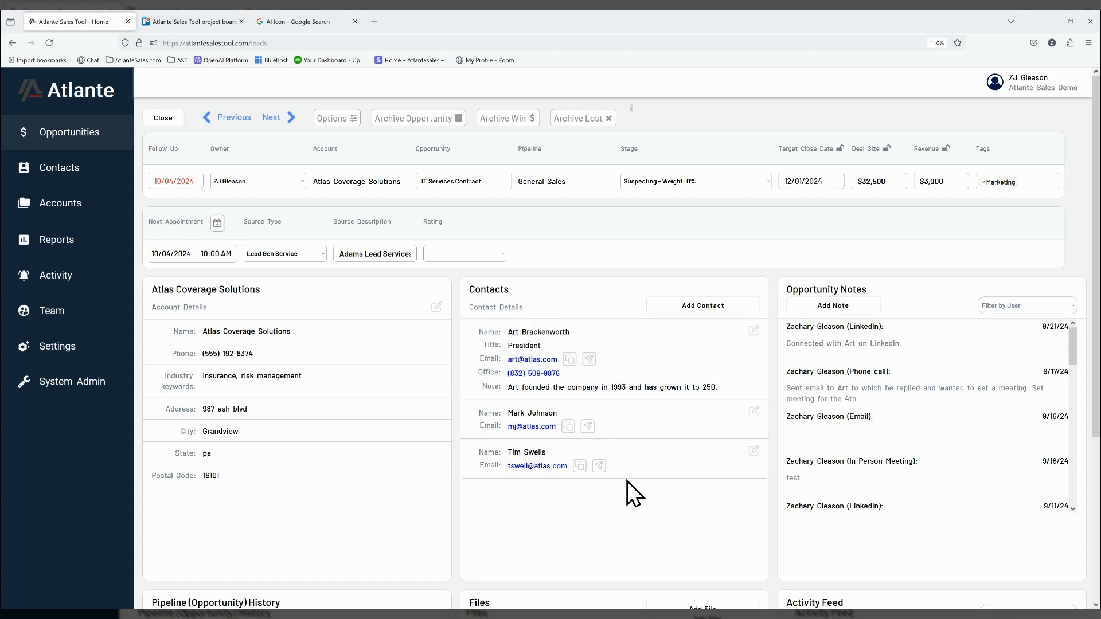
click(589, 359)
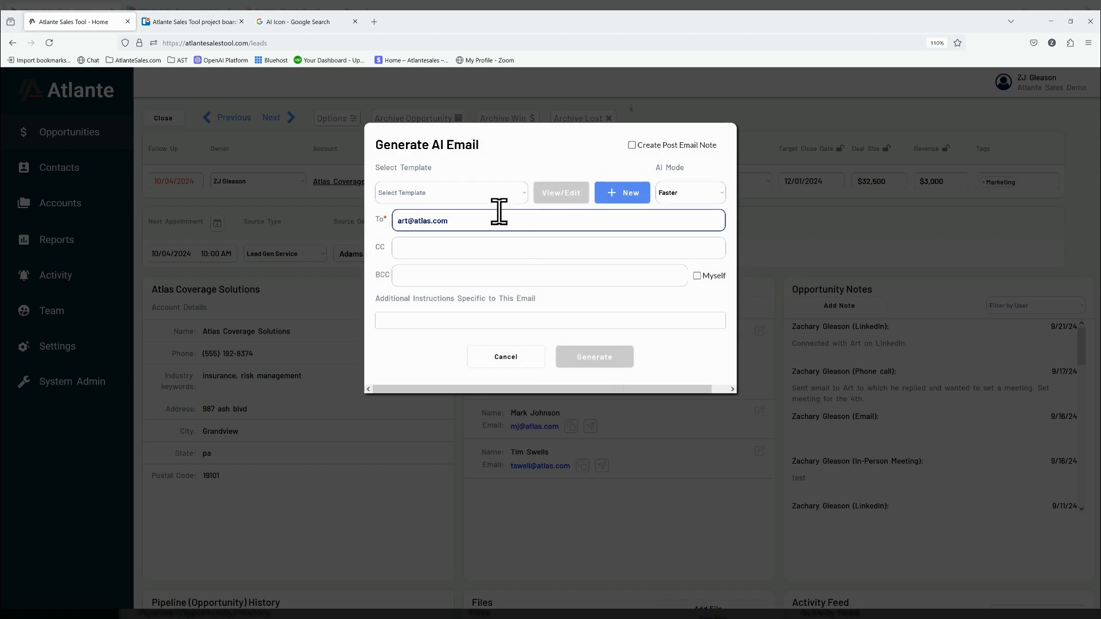
click(435, 263)
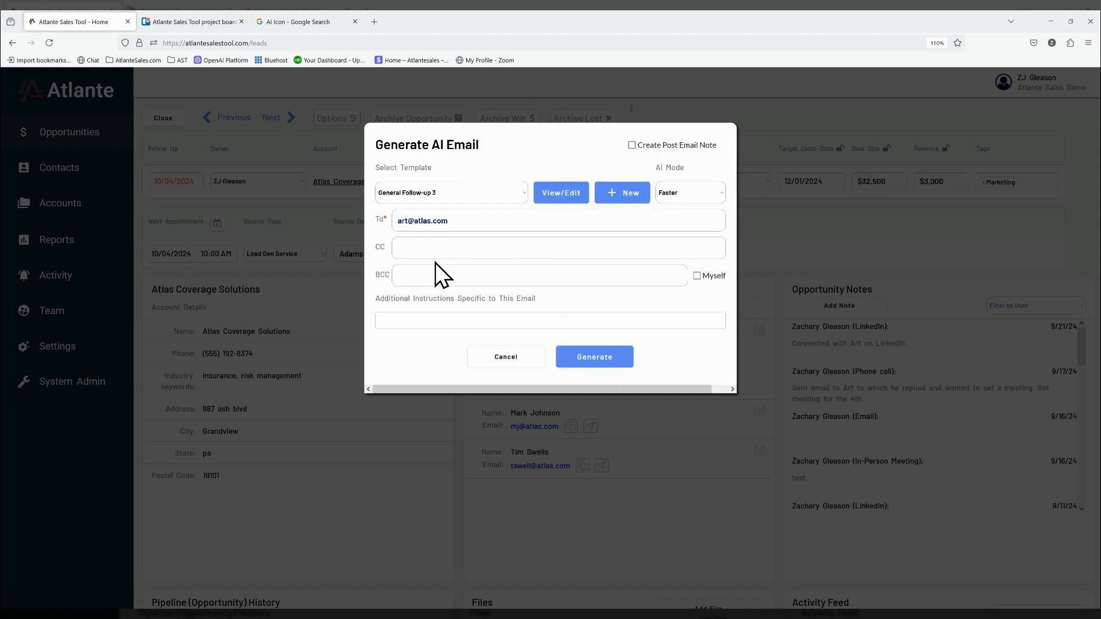
click(598, 356)
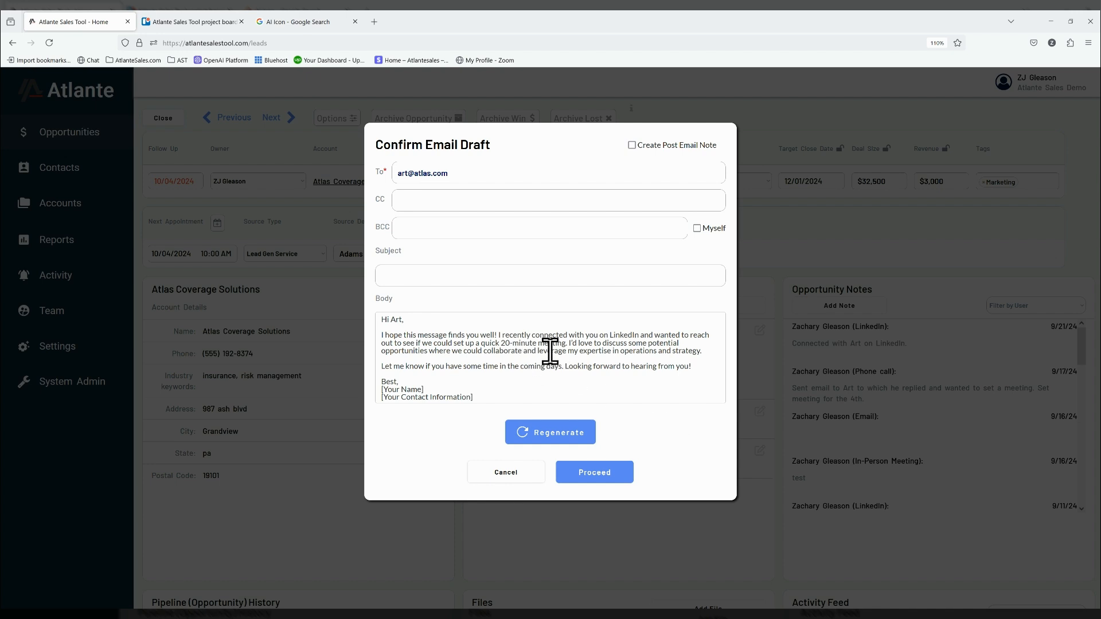
- Review the drafted email body, regenerate it and proceed with the new draft
drag(539, 334, 659, 343)
click(668, 381)
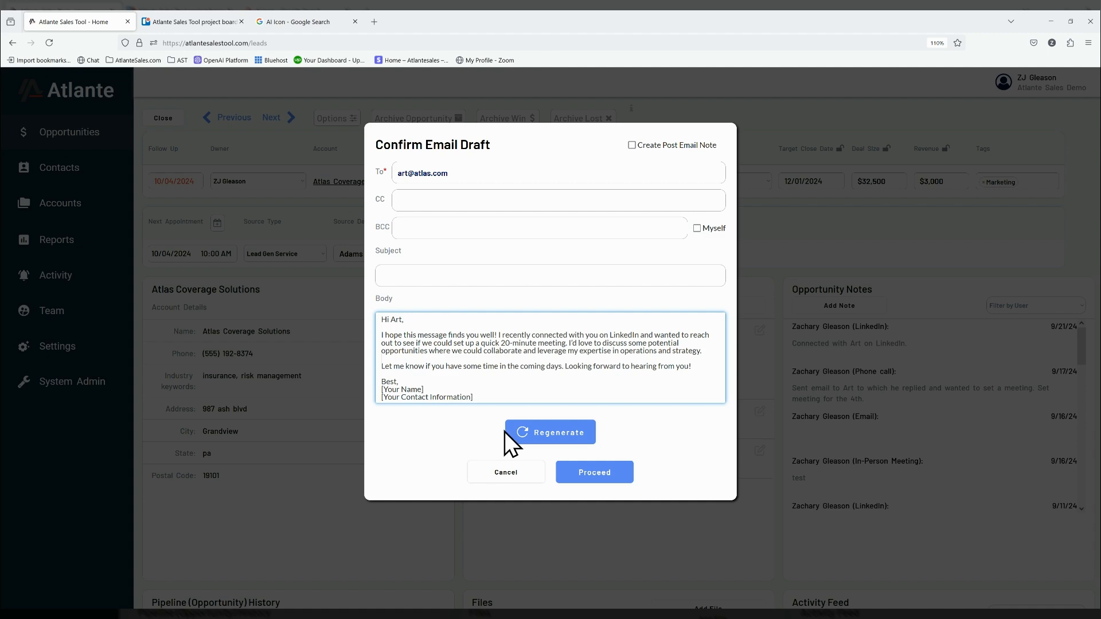
click(548, 438)
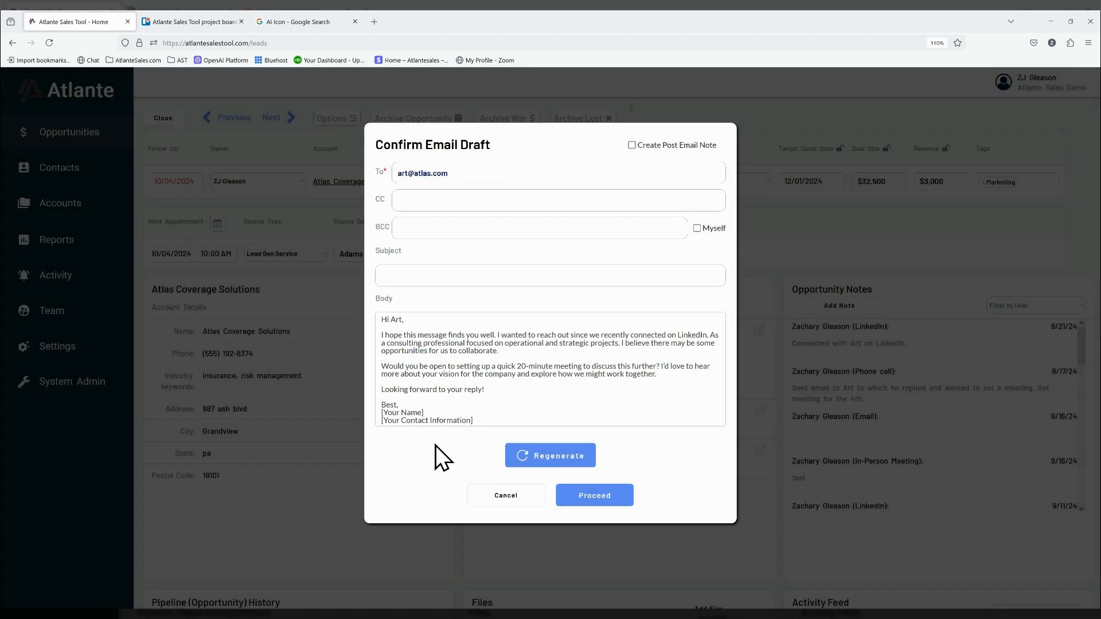
click(610, 500)
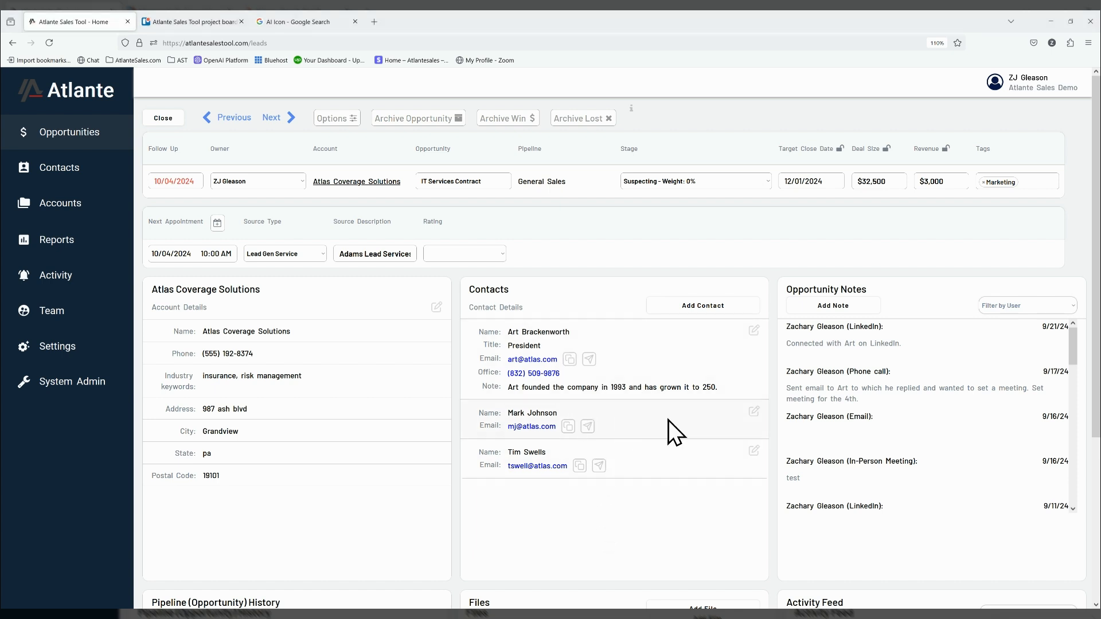
- Generate another AI email to the same contact with the Consultative Review Meeting template, after viewing and saving that template
click(589, 360)
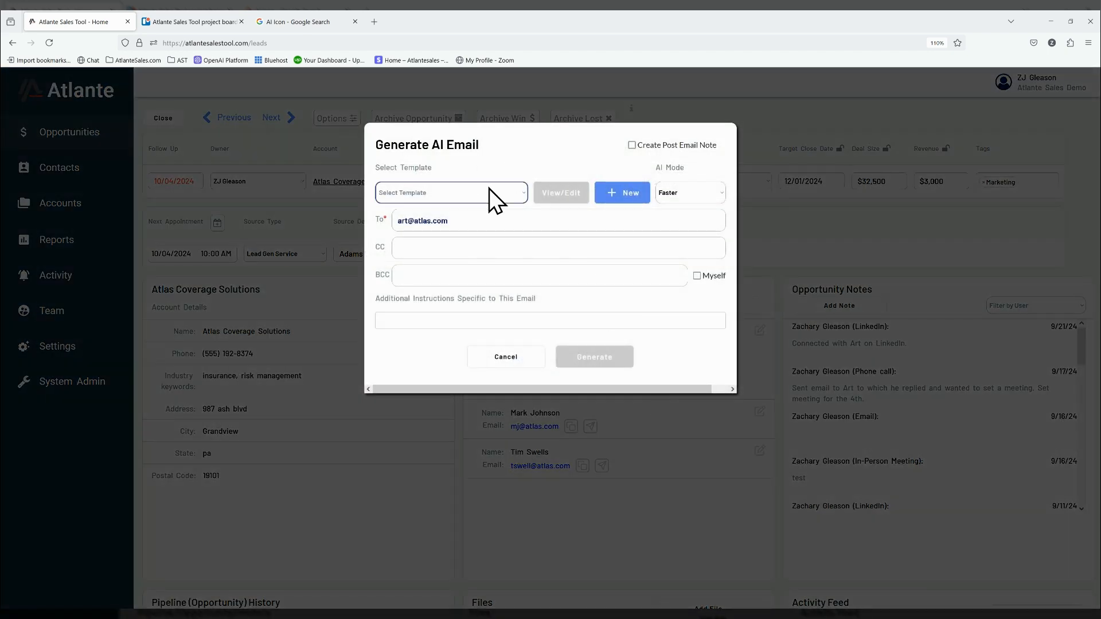
click(489, 188)
click(470, 215)
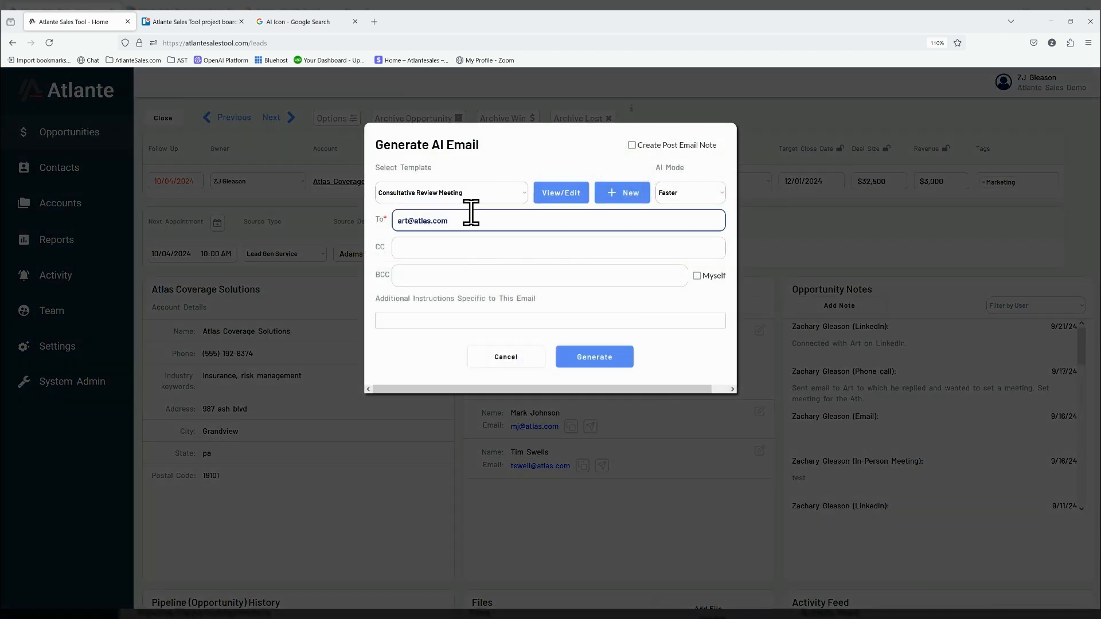
click(570, 194)
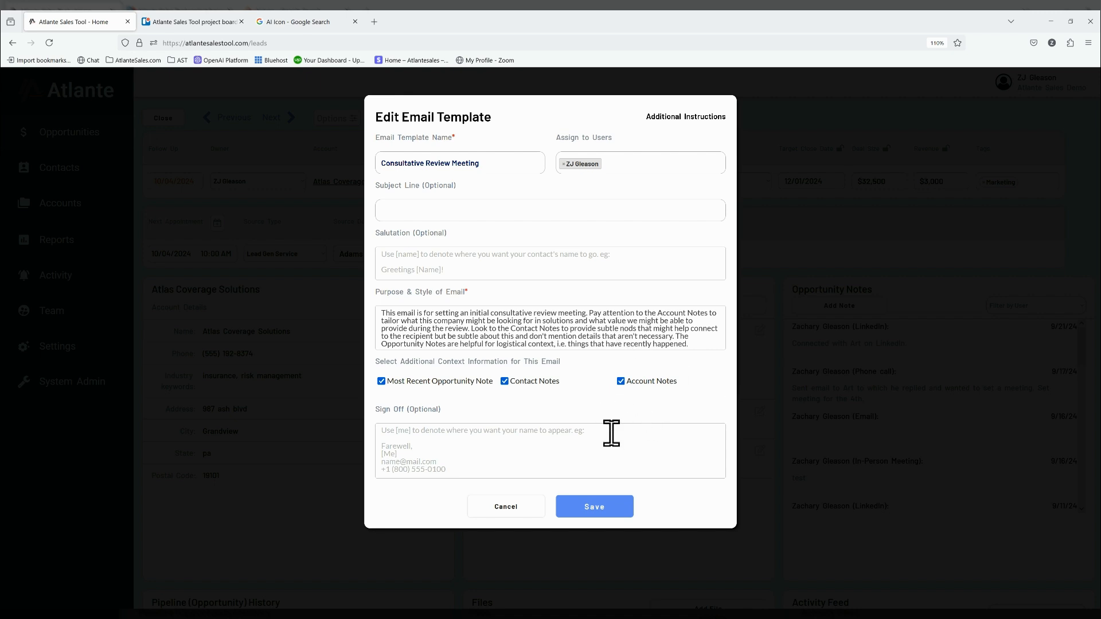
click(592, 510)
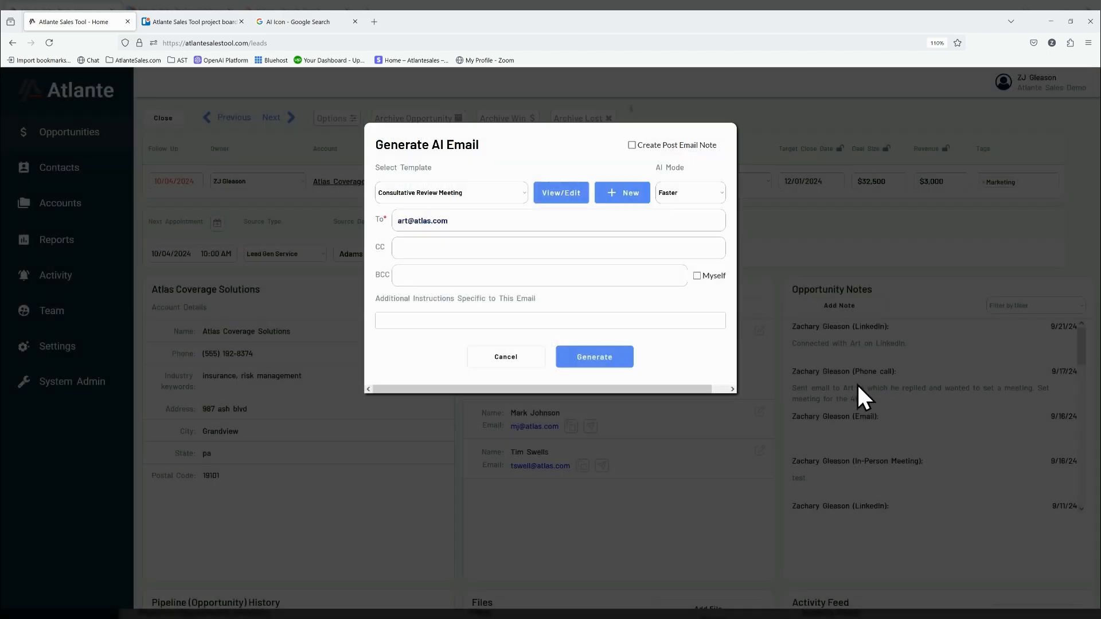
click(611, 362)
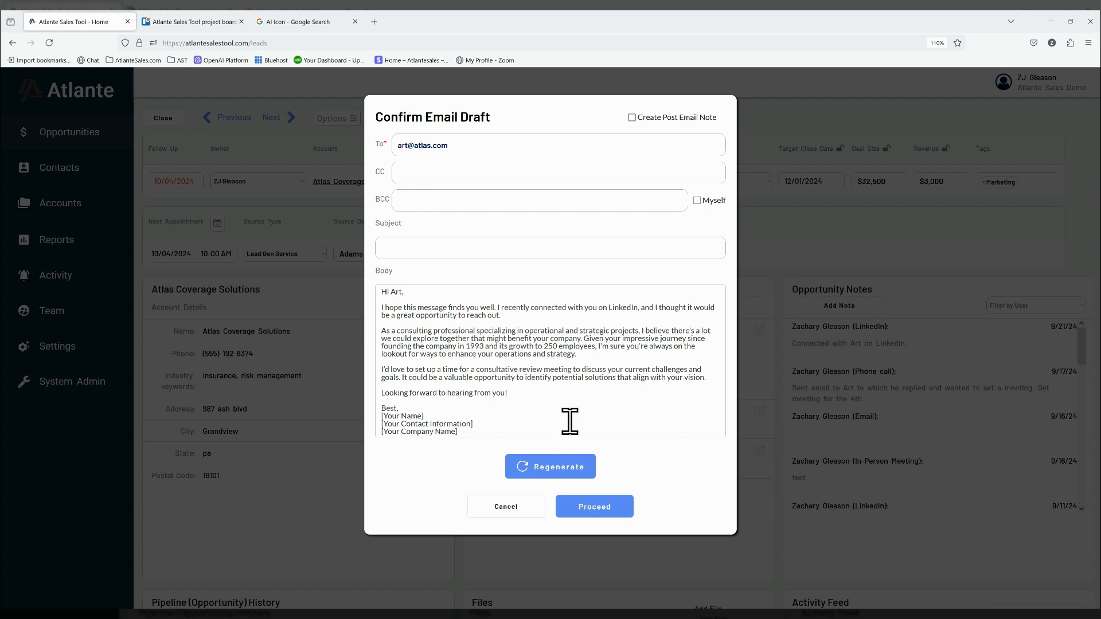
- Discard the current email draft, close the IT Services Contract opportunity and open the Homeowners Insurance opportunity
click(505, 509)
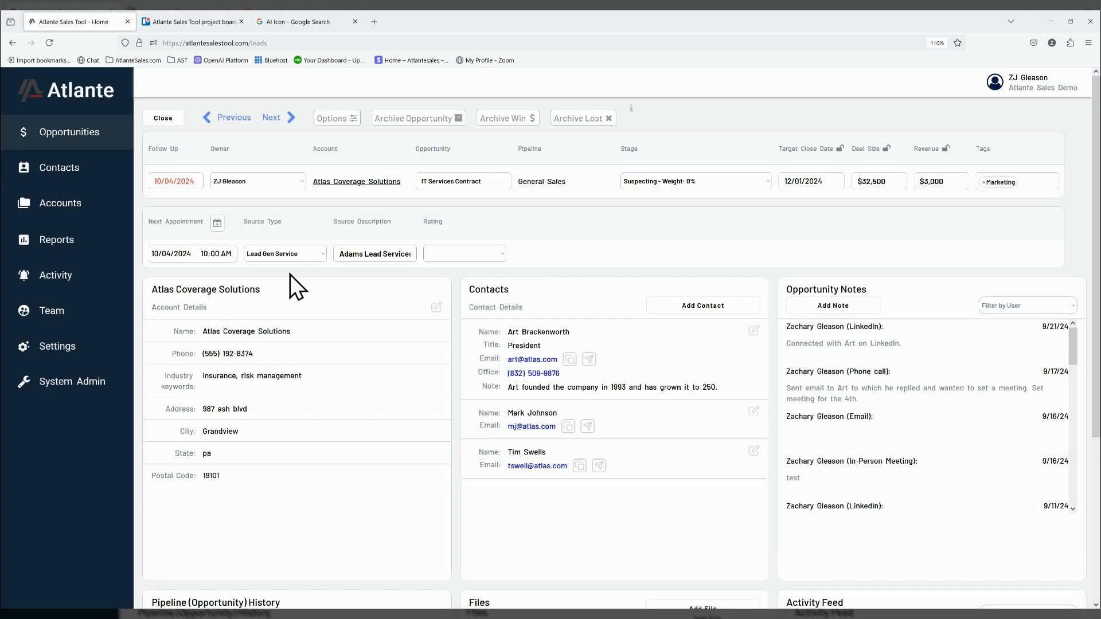
click(159, 119)
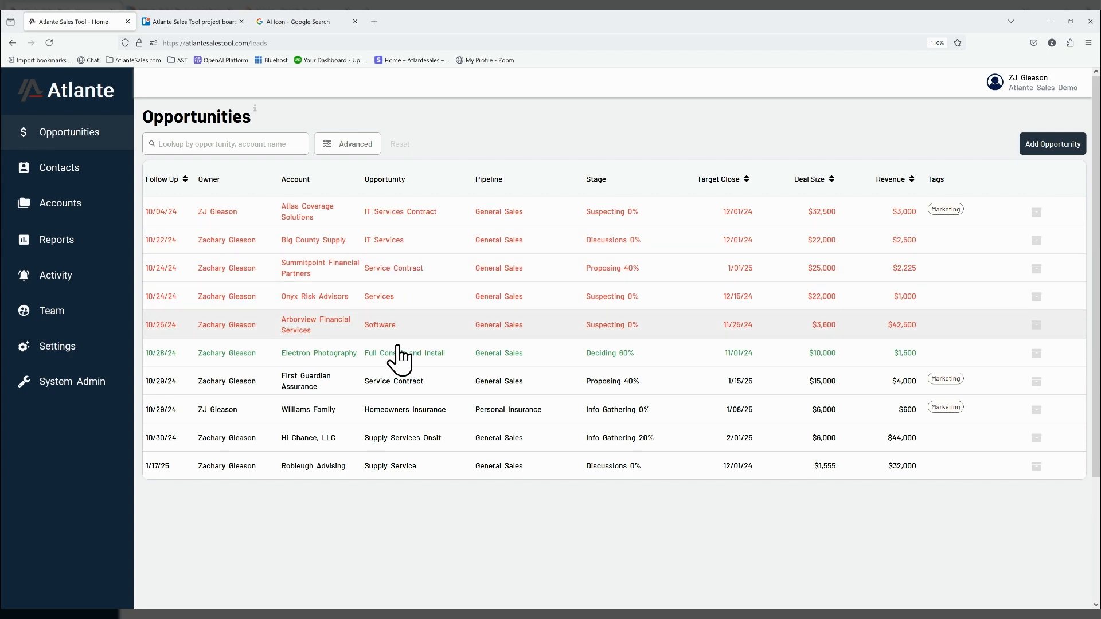
click(508, 419)
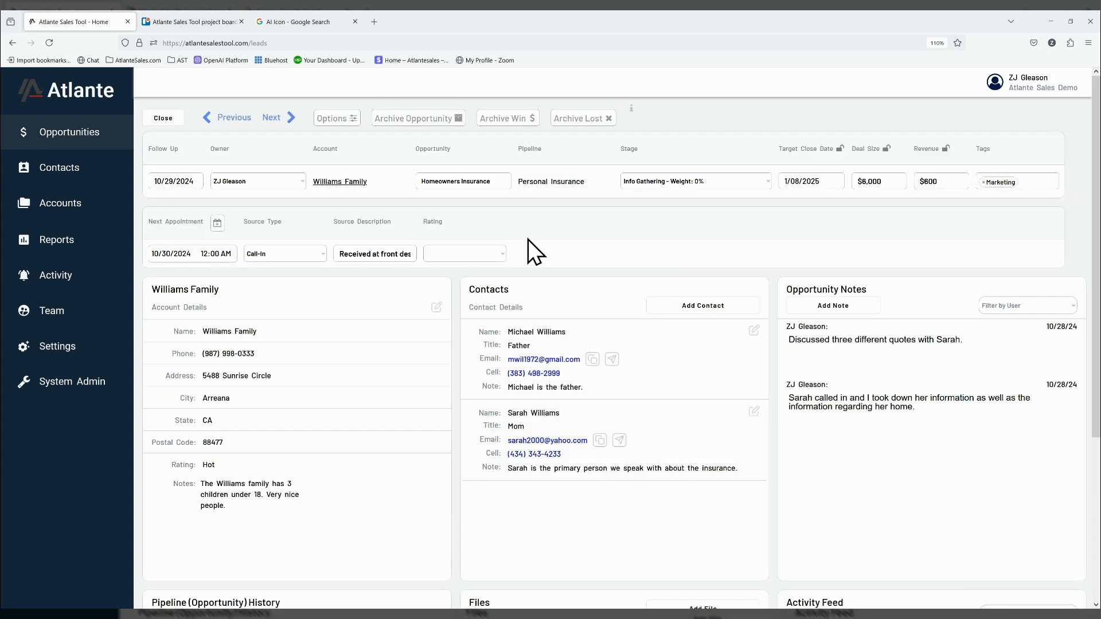
- Review the Coinsurance Explanation template from a new AI email to the father contact, then cancel both without saving
click(611, 359)
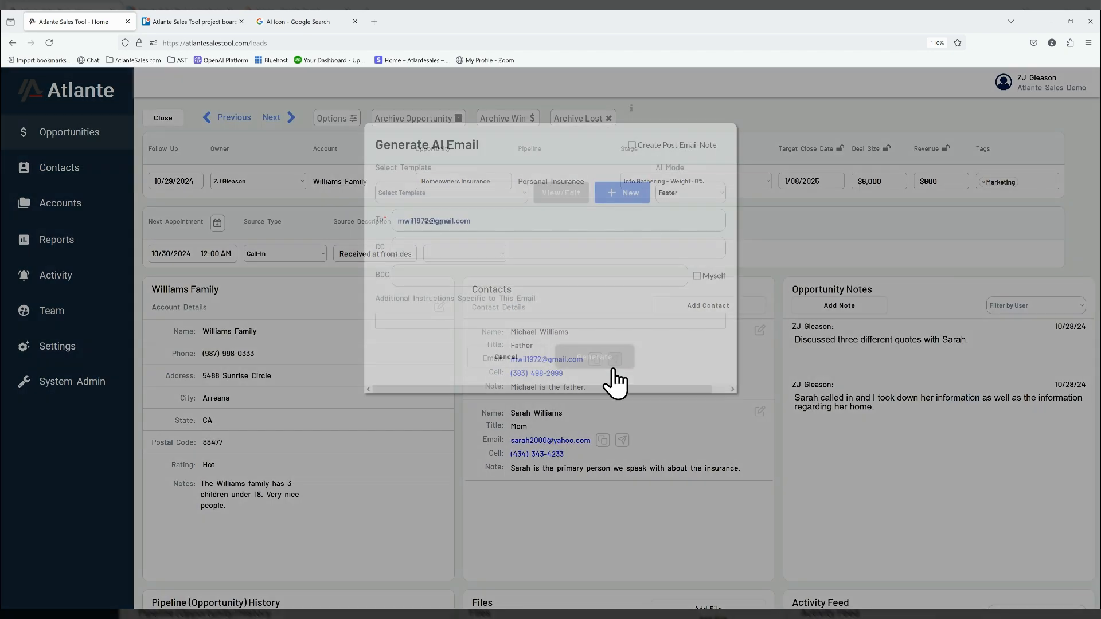
drag(374, 301, 526, 300)
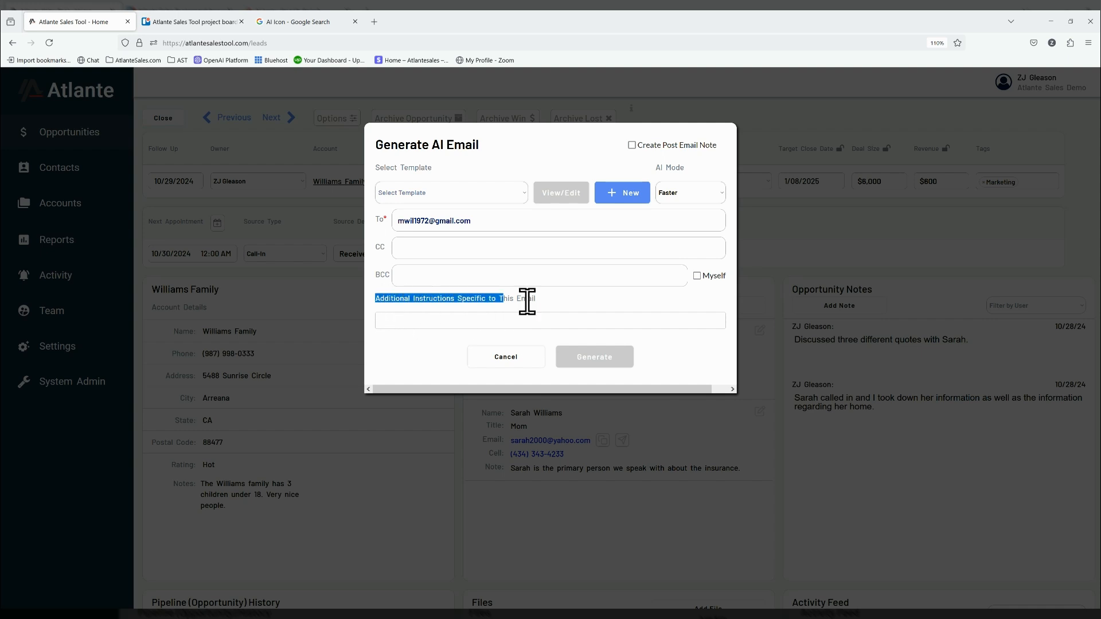
click(582, 300)
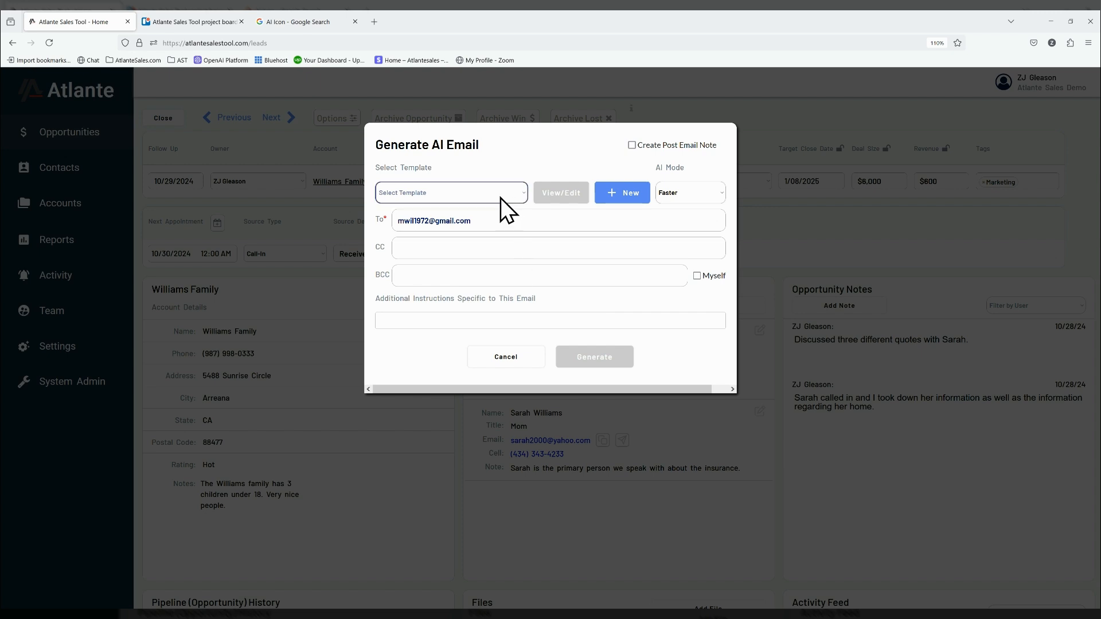
click(469, 234)
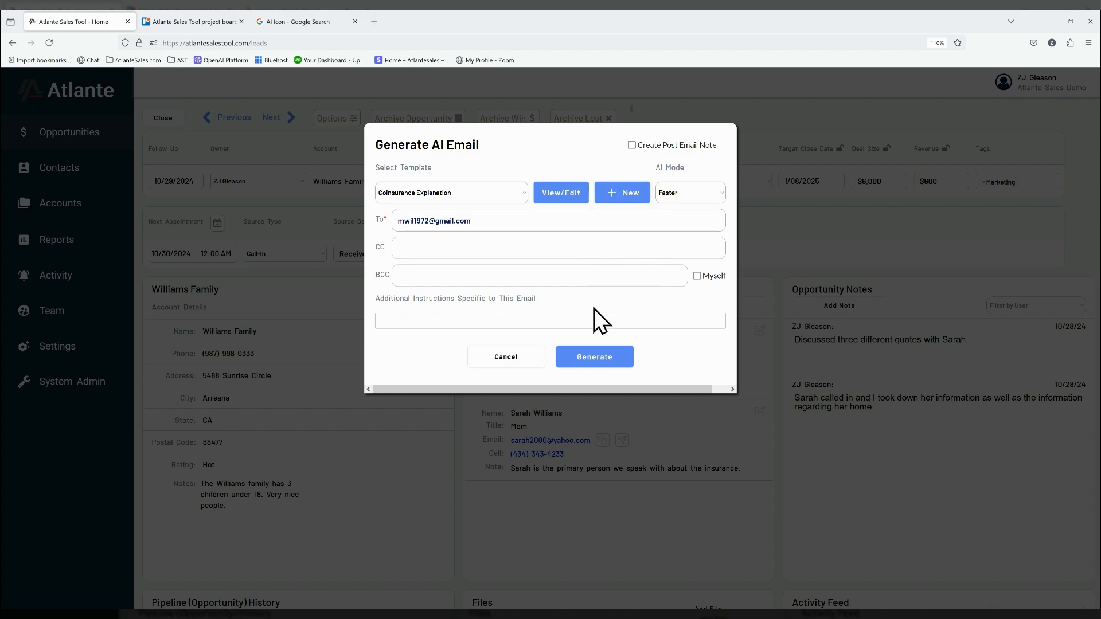
click(536, 320)
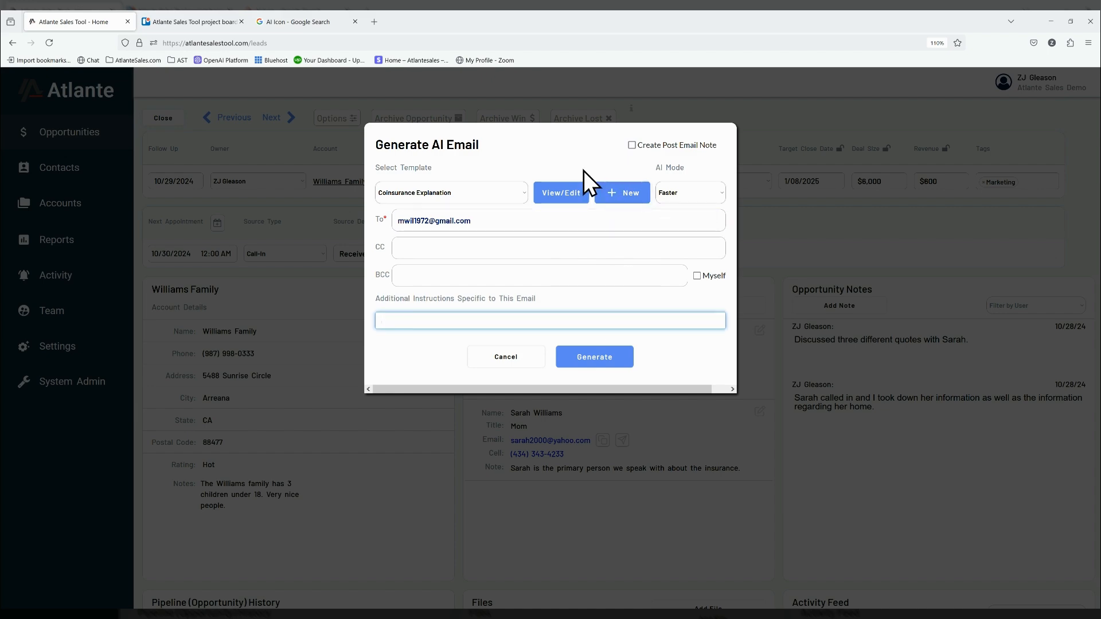
click(549, 194)
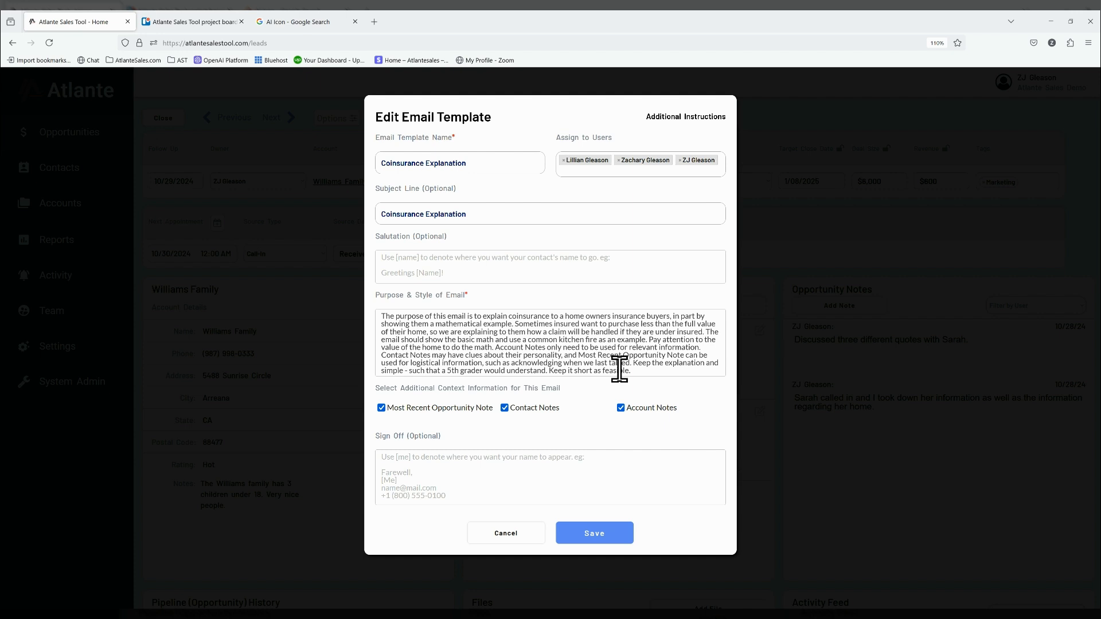
click(659, 365)
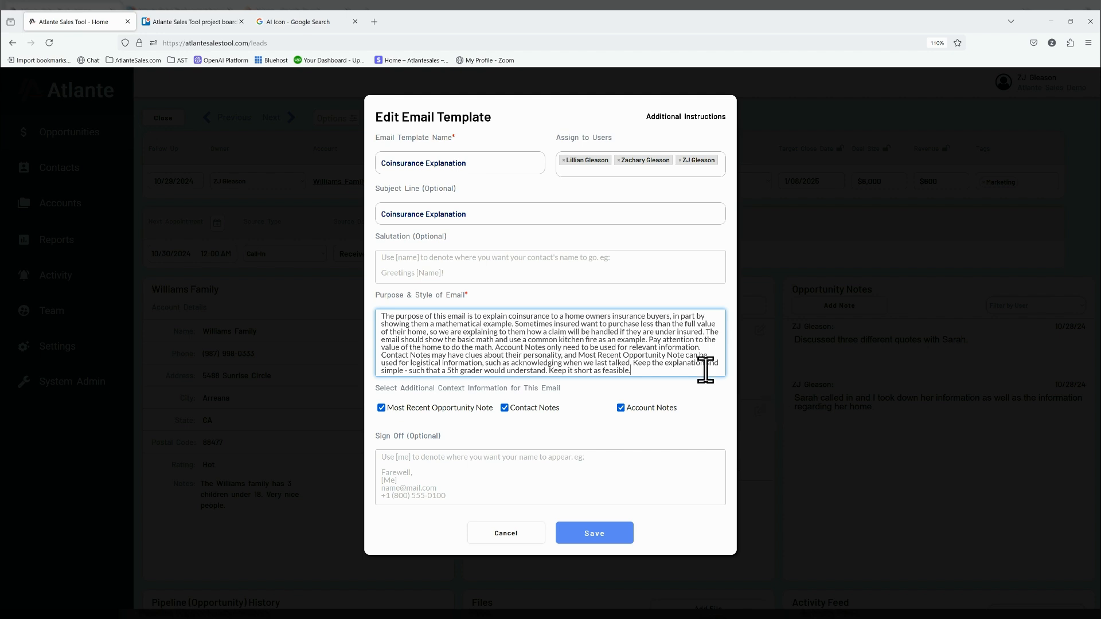
click(523, 534)
click(504, 357)
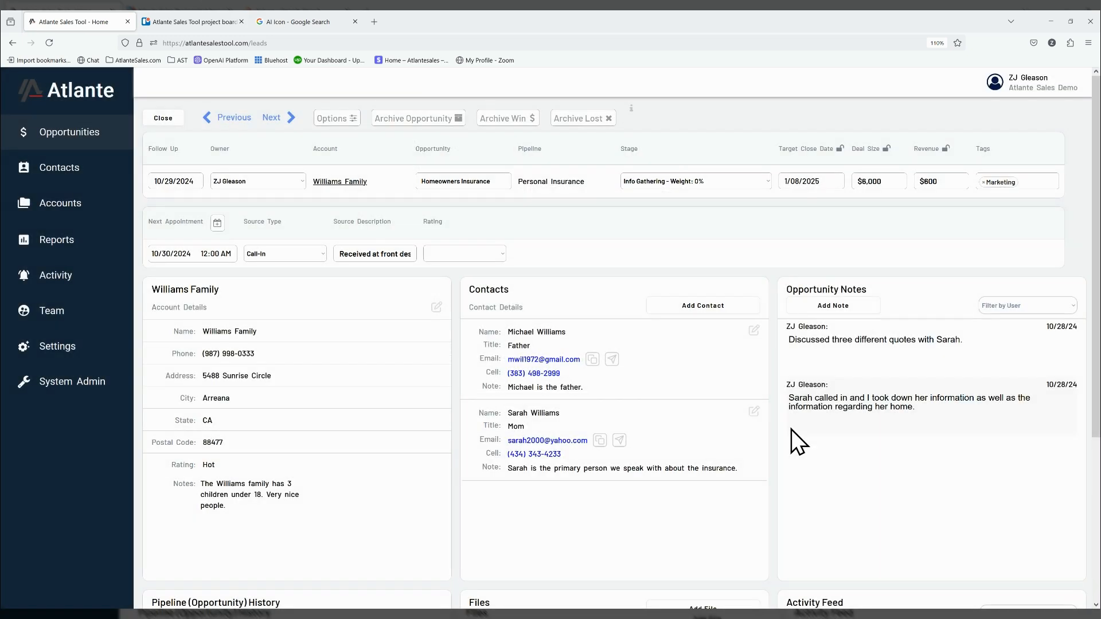
- Prepare an AI email to the father contact using Coinsurance Explanation, with the additional instruction "The home is worth $550,000 and the coinsurance is at 90%."
click(612, 359)
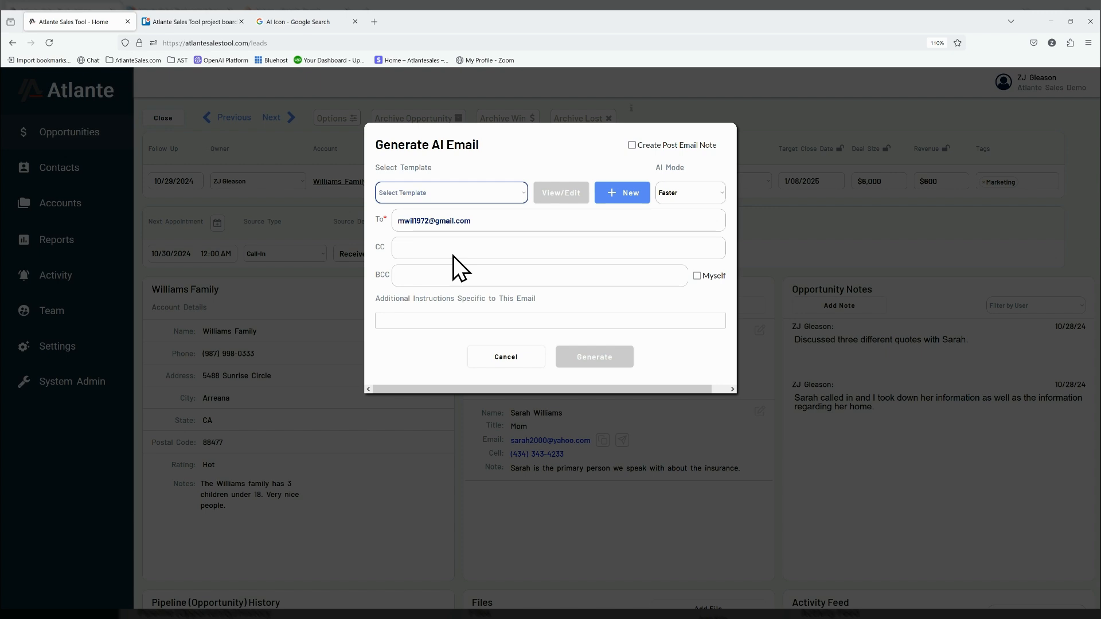
click(448, 320)
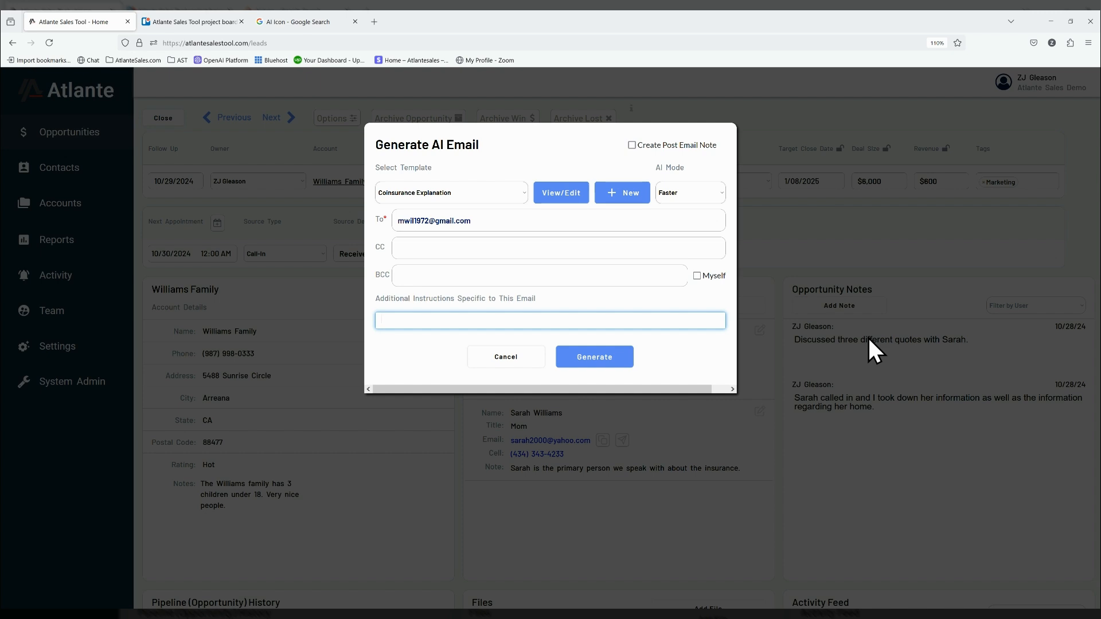
text(The home is worth $550,000 and the coinsuranc)
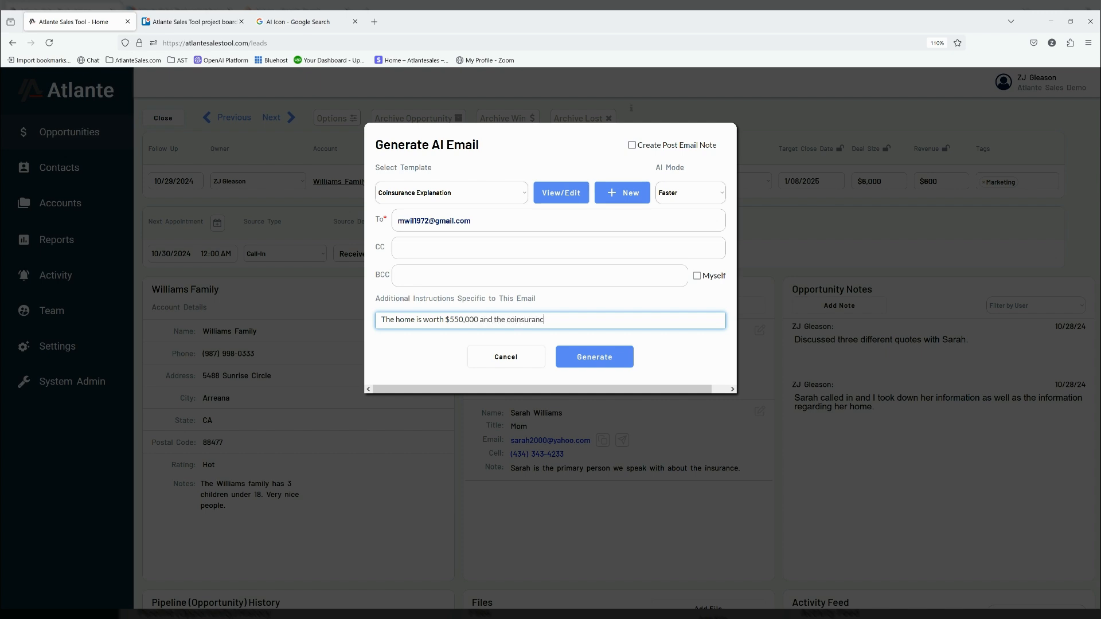
text(e is at 90%.)
- Generate the coinsurance email draft, regenerate it once for a second version and discard it without sending
click(597, 360)
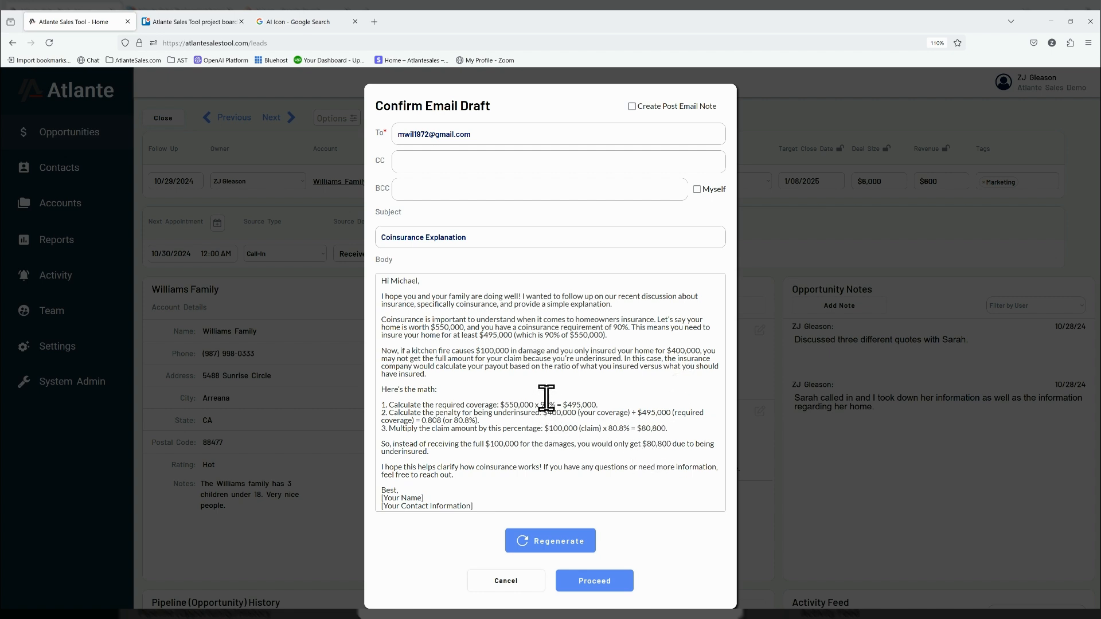
click(555, 541)
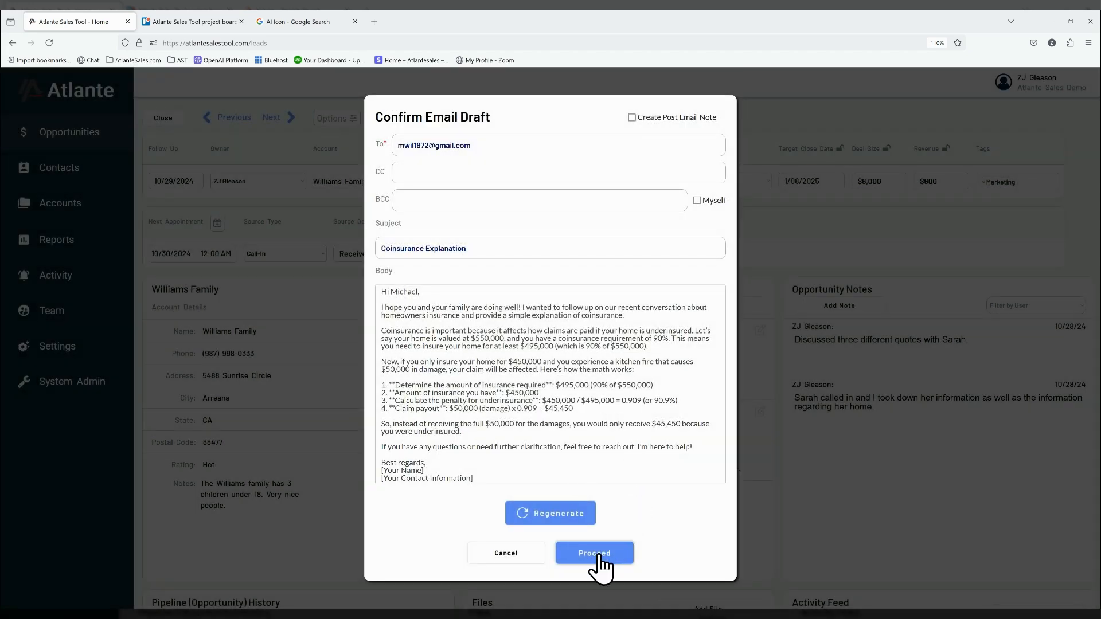
click(505, 553)
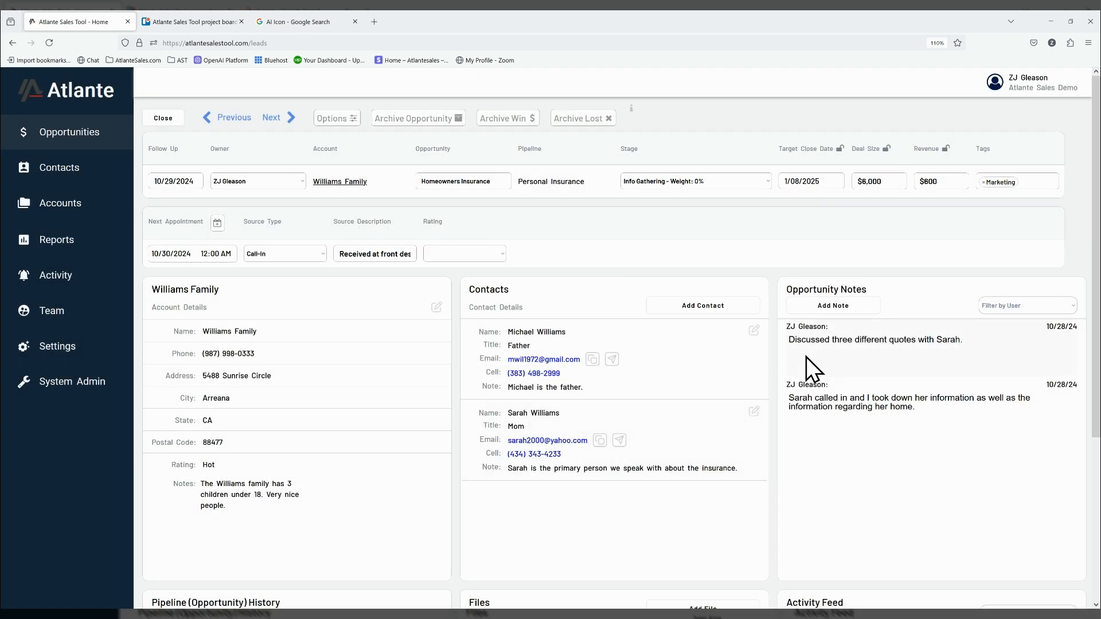